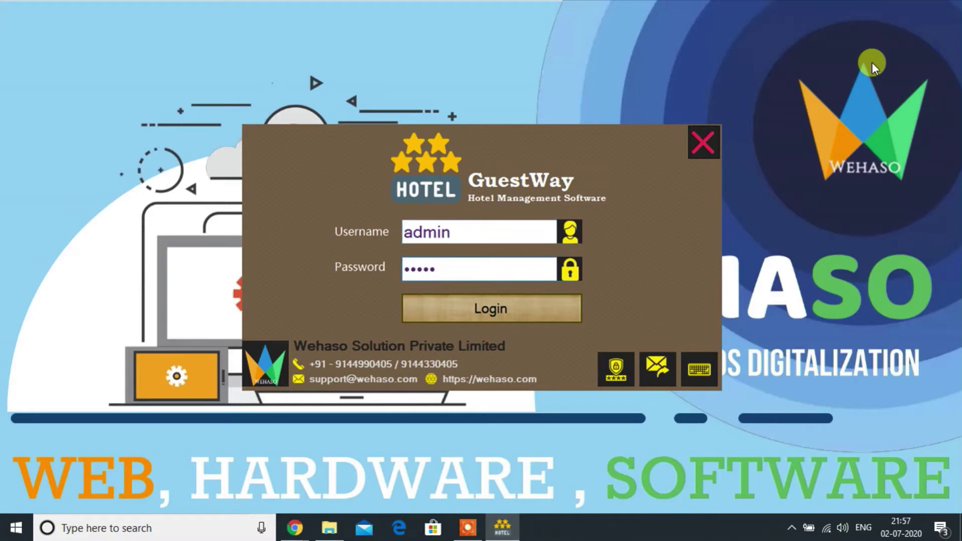
Step: Log in and search Check In availability for 02/07/2020, listing six rates for rooms 101–103
{"action": "key", "text": "Return"}
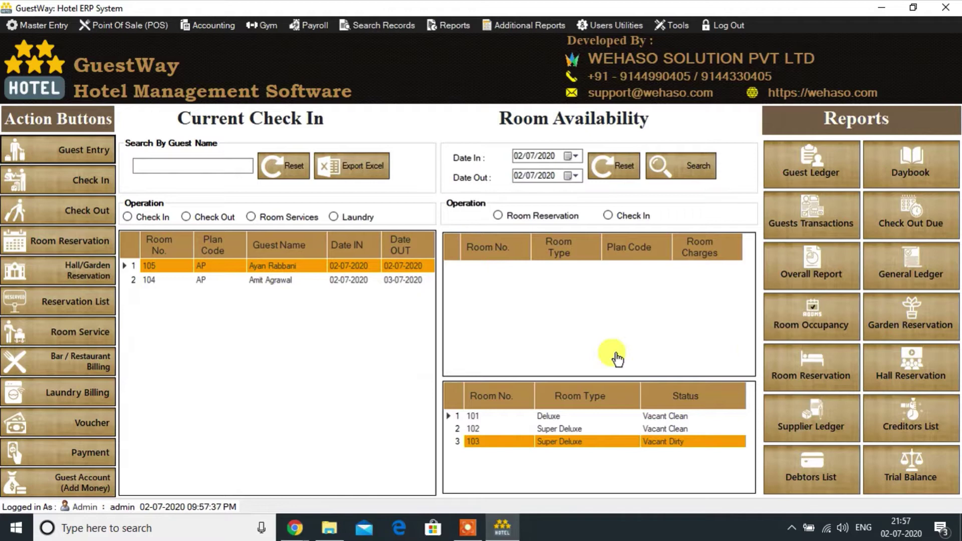
{"action": "left_click", "coordinate": [608, 216]}
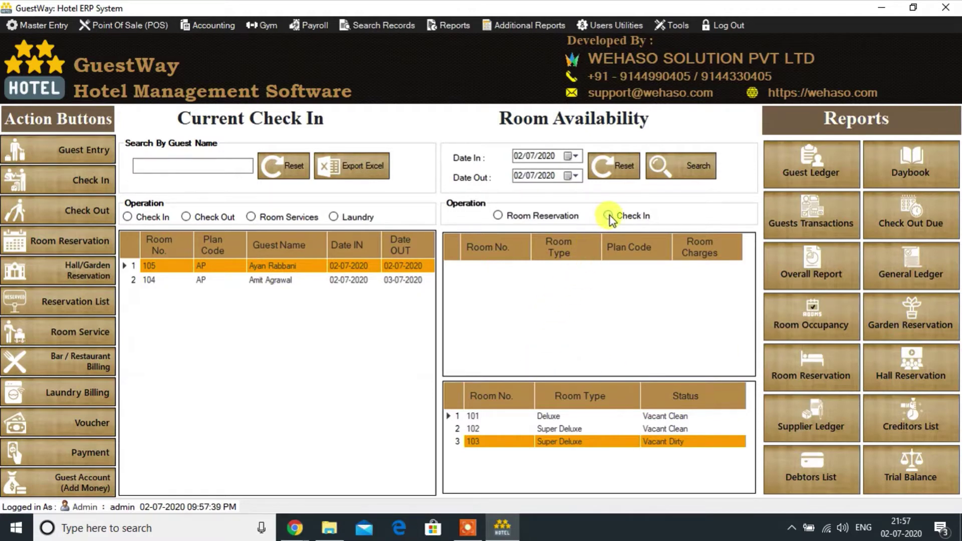
{"action": "left_click", "coordinate": [681, 171]}
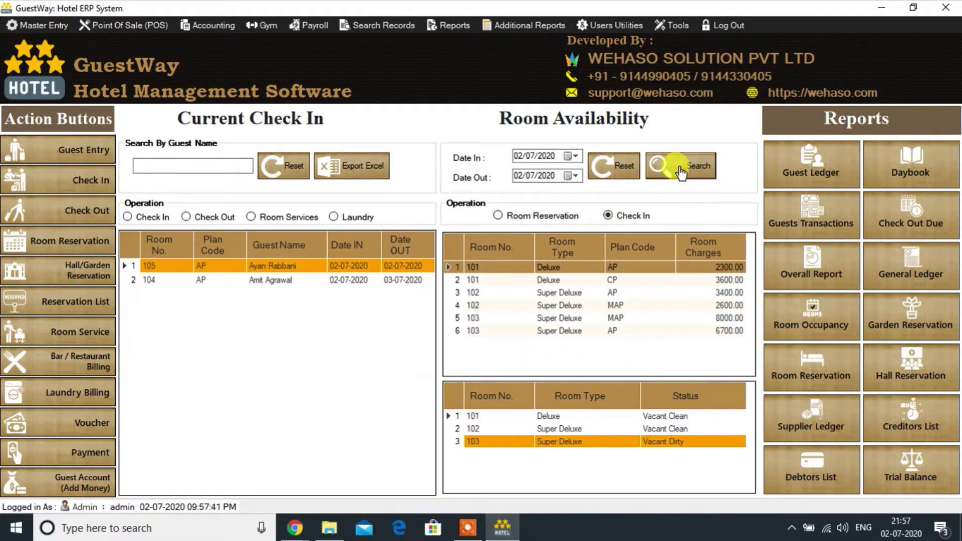
Step: Begin a room 102 MAP check-in at 2600.00 and fill it with an existing guest's details
{"action": "double_click", "coordinate": [459, 306]}
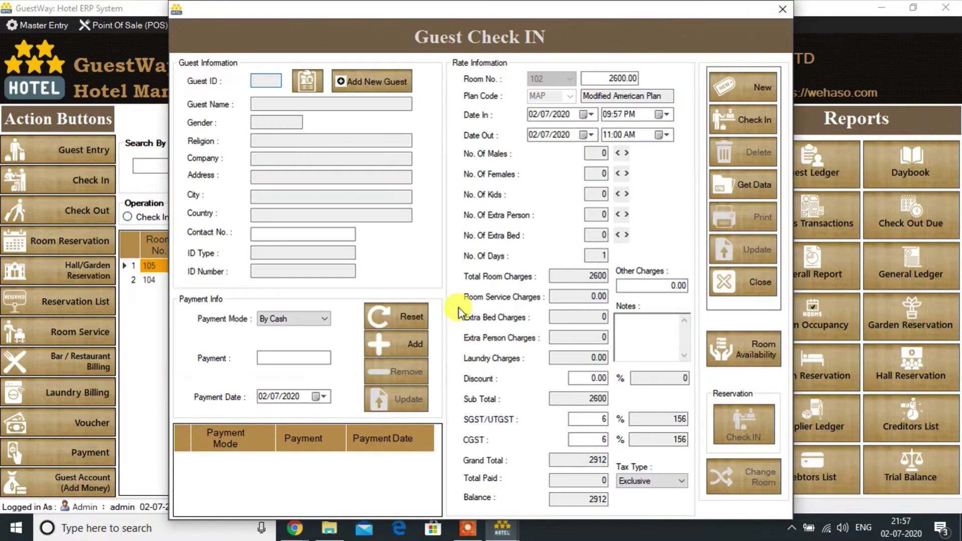
{"action": "left_click", "coordinate": [298, 82]}
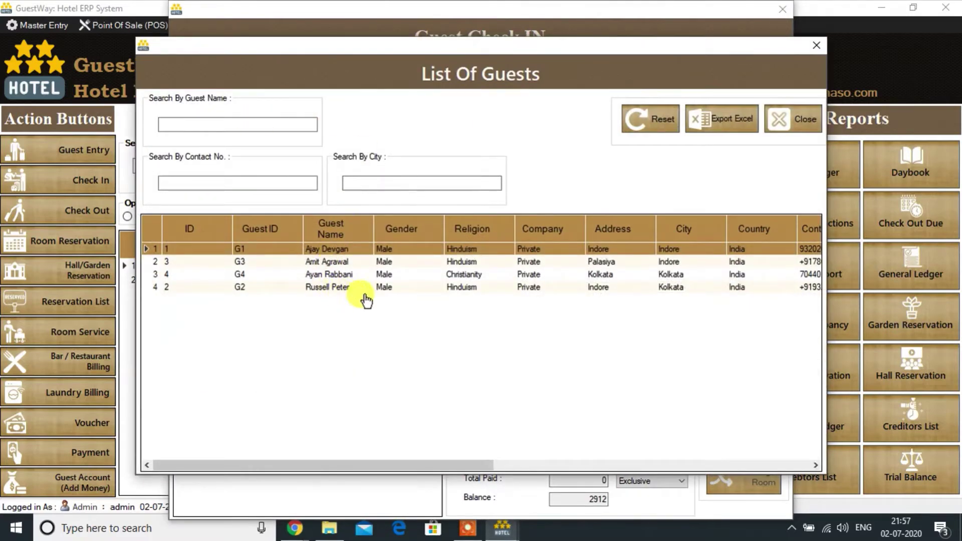
{"action": "double_click", "coordinate": [333, 288]}
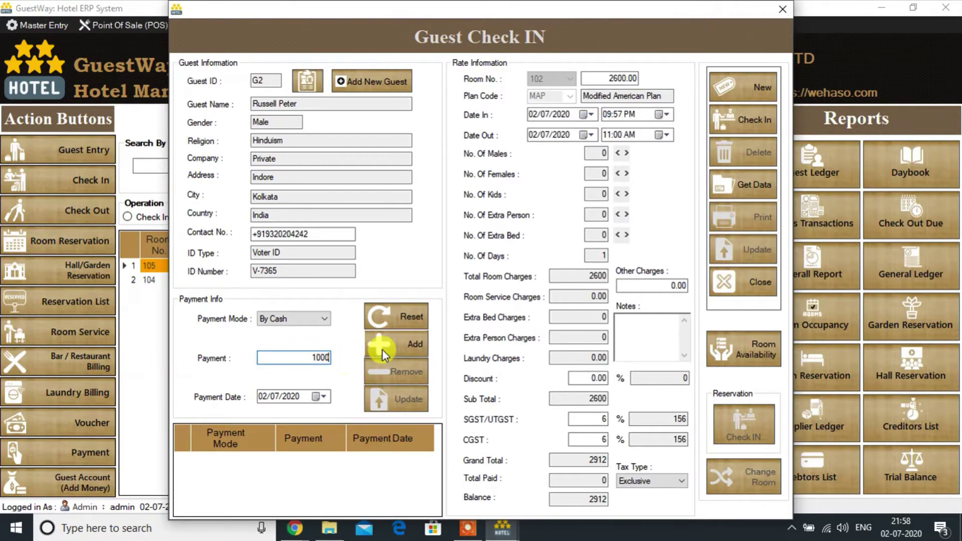
Step: Add the 1000 cash advance and check the guest into room 102 with one male occupant
{"action": "left_click", "coordinate": [383, 350]}
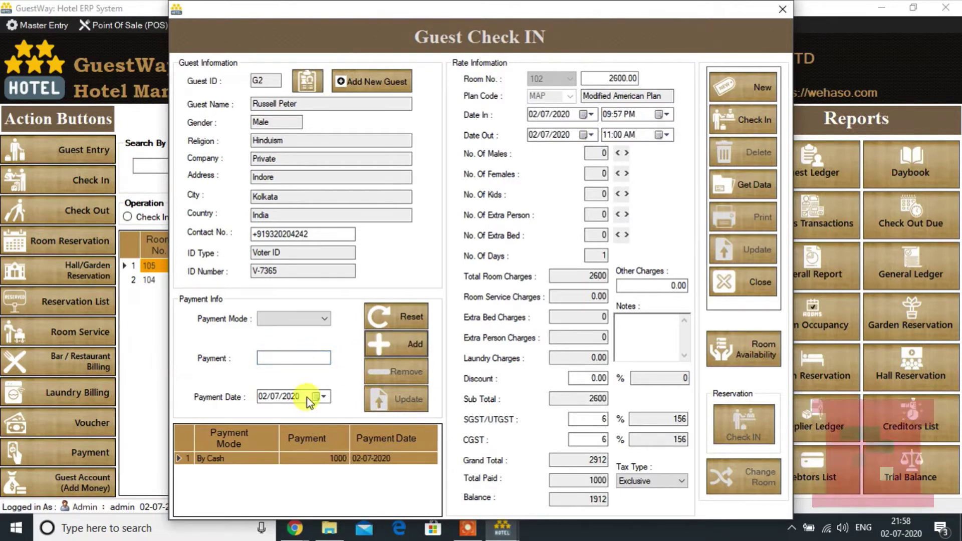
{"action": "left_click", "coordinate": [757, 116]}
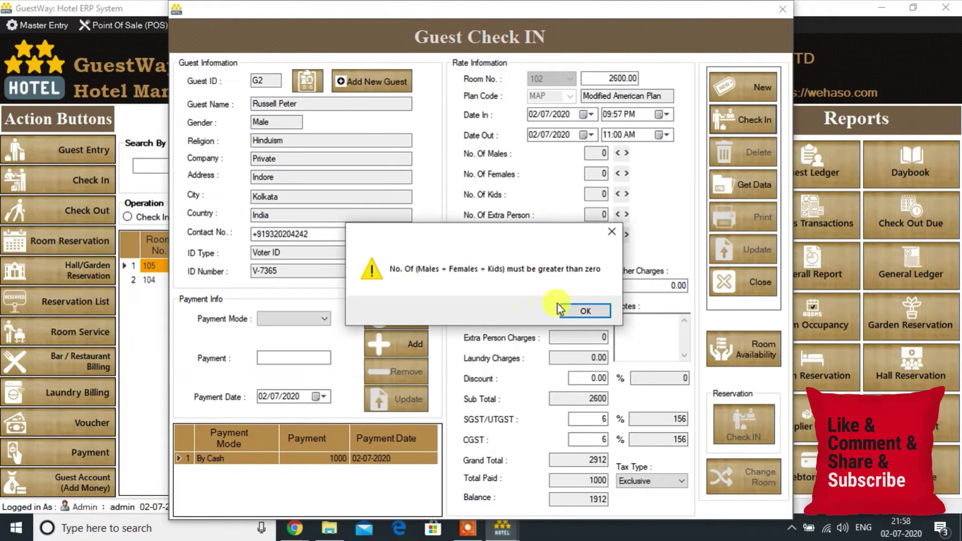
{"action": "left_click", "coordinate": [571, 310]}
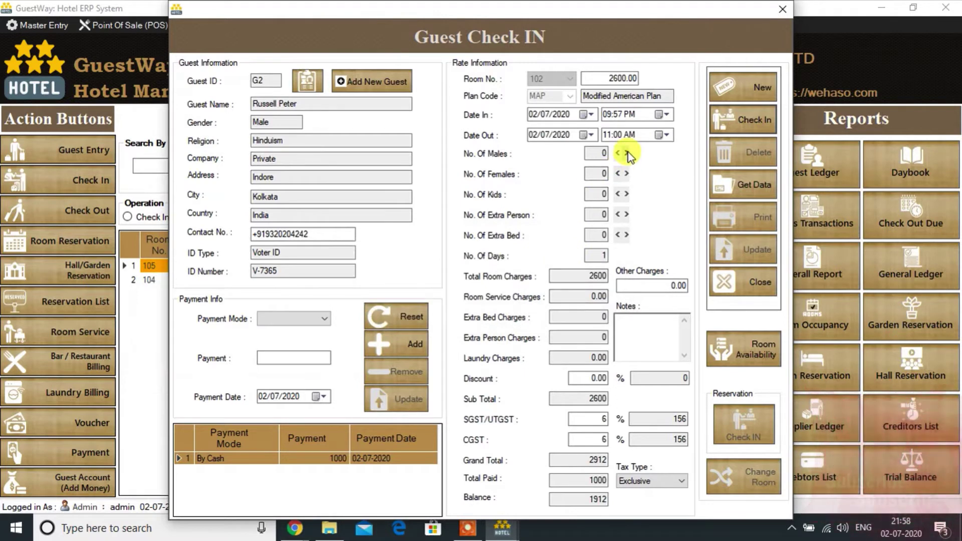
{"action": "left_click", "coordinate": [627, 153]}
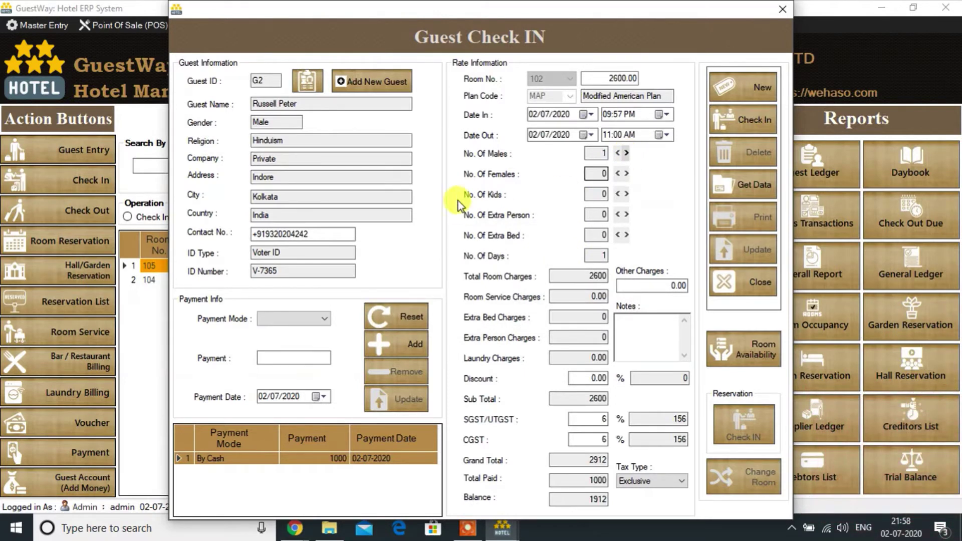
{"action": "left_click", "coordinate": [726, 129]}
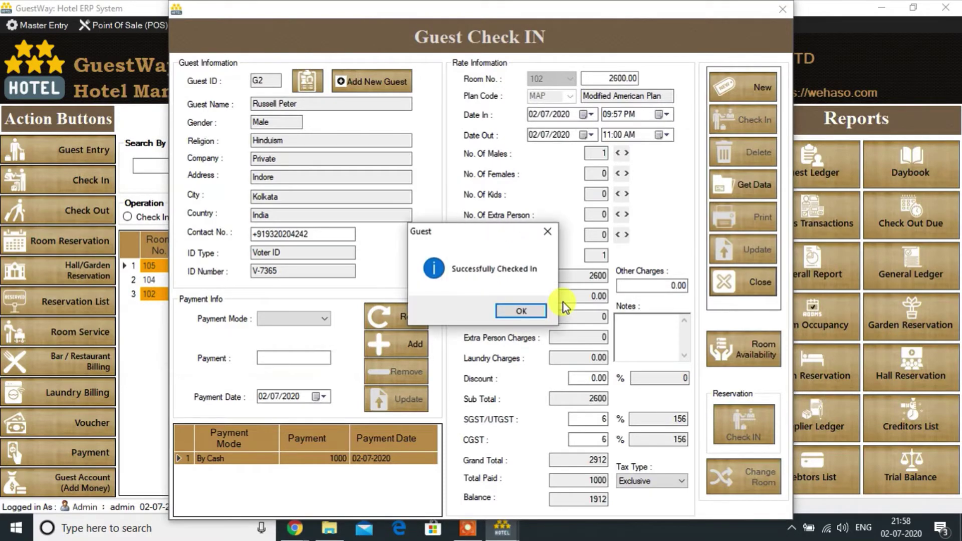
{"action": "left_click", "coordinate": [529, 311]}
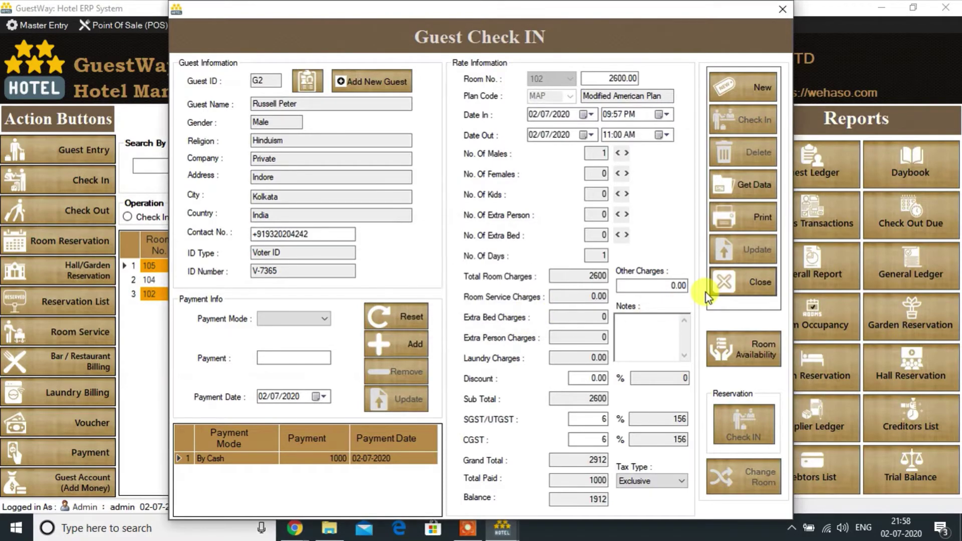
Step: Charge room 102 one Bhel Puri through Room Services and save bill R10 for 129.8
{"action": "left_click", "coordinate": [732, 284]}
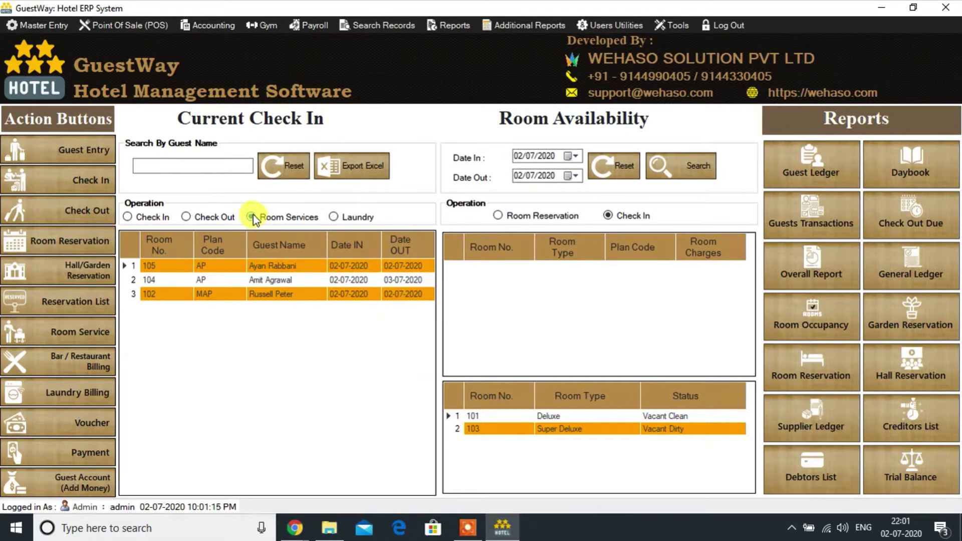
{"action": "left_click", "coordinate": [252, 216]}
{"action": "double_click", "coordinate": [133, 295]}
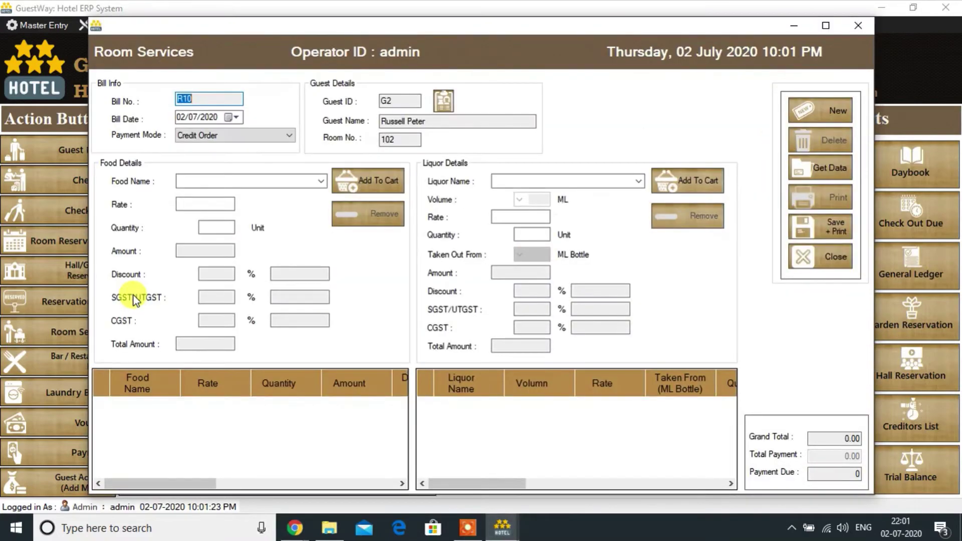
{"action": "left_click", "coordinate": [320, 181]}
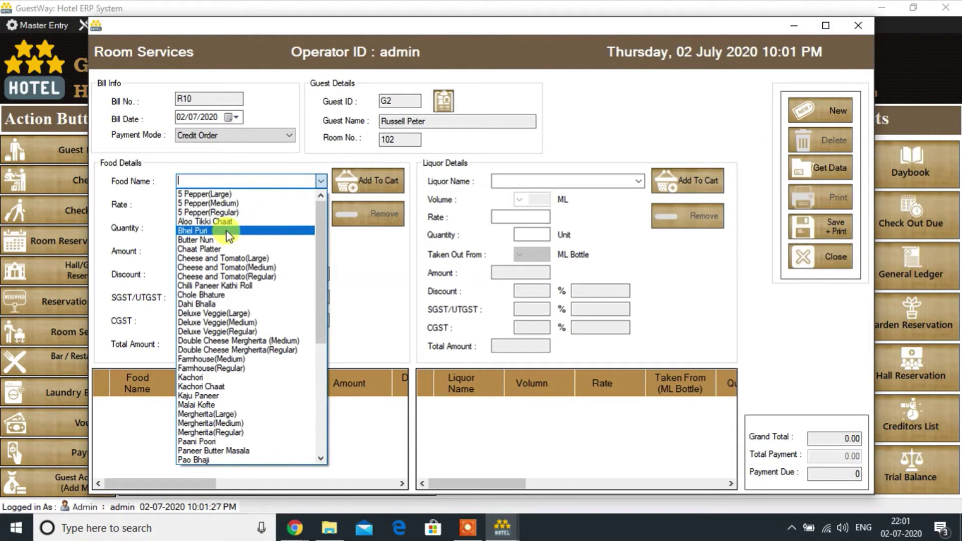
{"action": "left_click", "coordinate": [227, 231]}
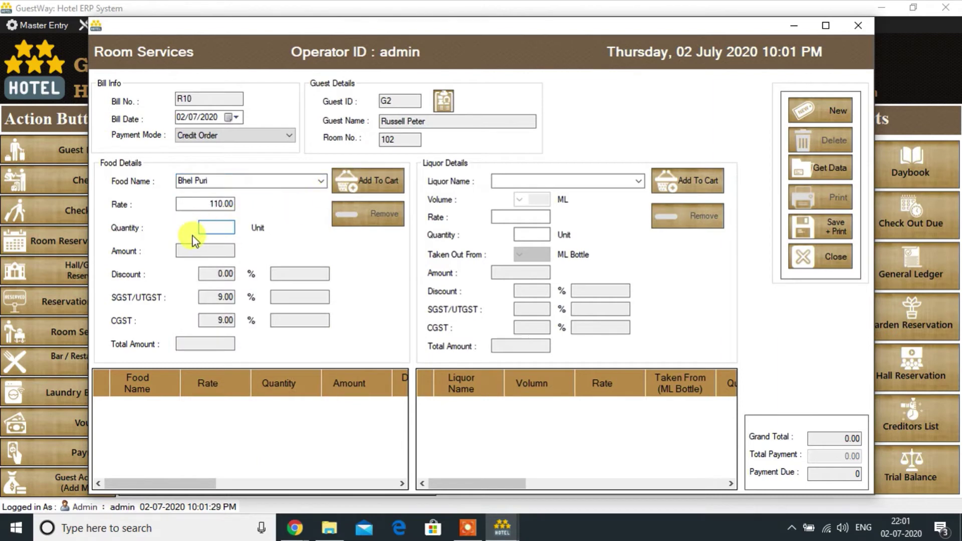
{"action": "type", "text": "1"}
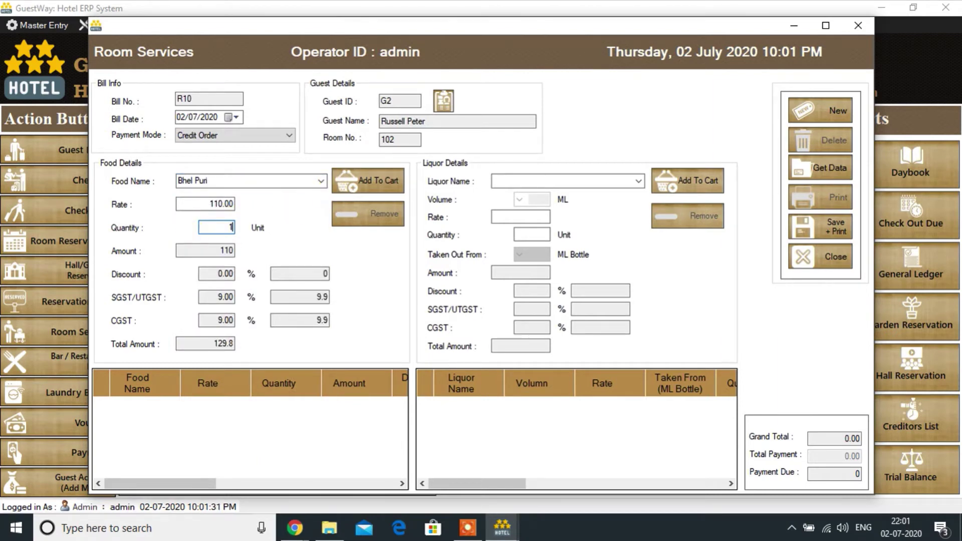
{"action": "left_click", "coordinate": [370, 178]}
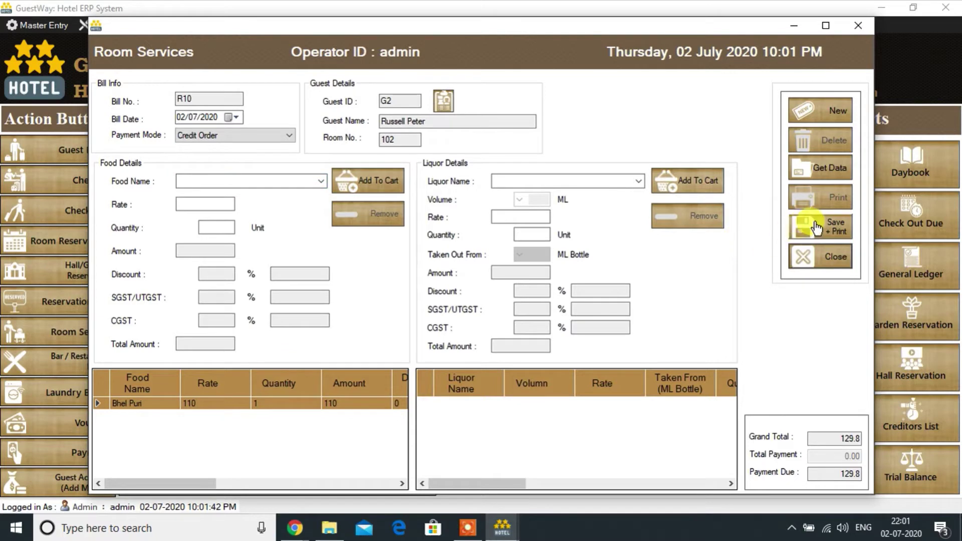
{"action": "left_click", "coordinate": [816, 228]}
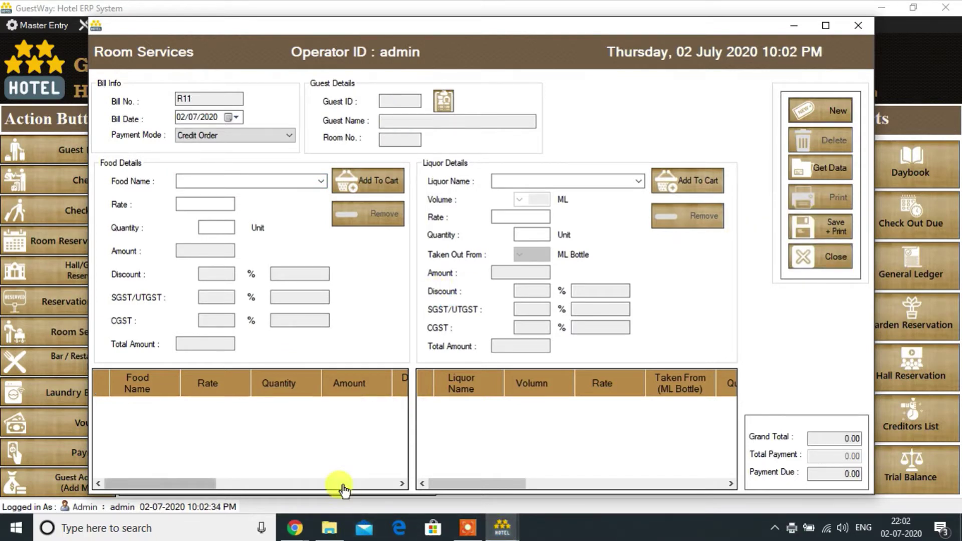
Step: Open the Room Services Invoice email in Gmail and review its PDF showing bill R10 at 129.80
{"action": "left_click", "coordinate": [293, 529]}
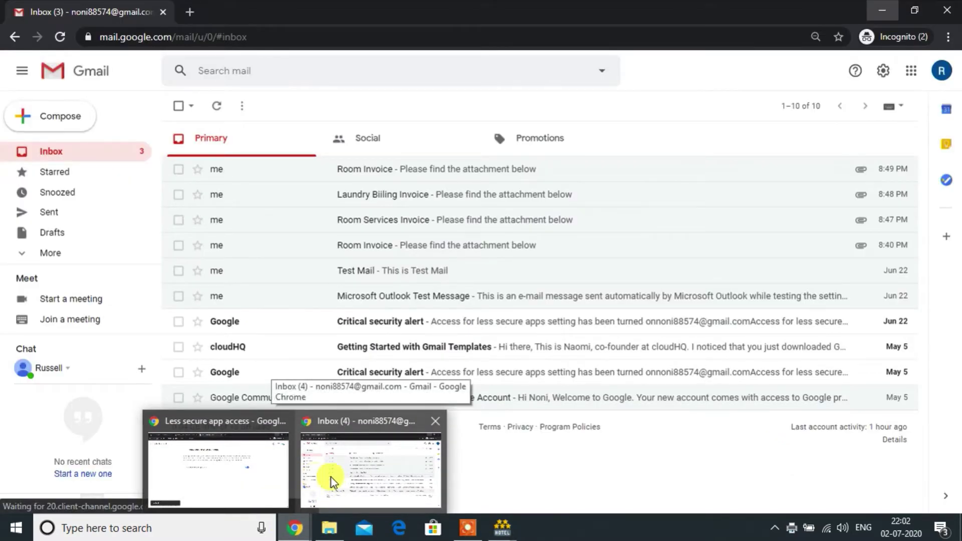
{"action": "left_click", "coordinate": [334, 479]}
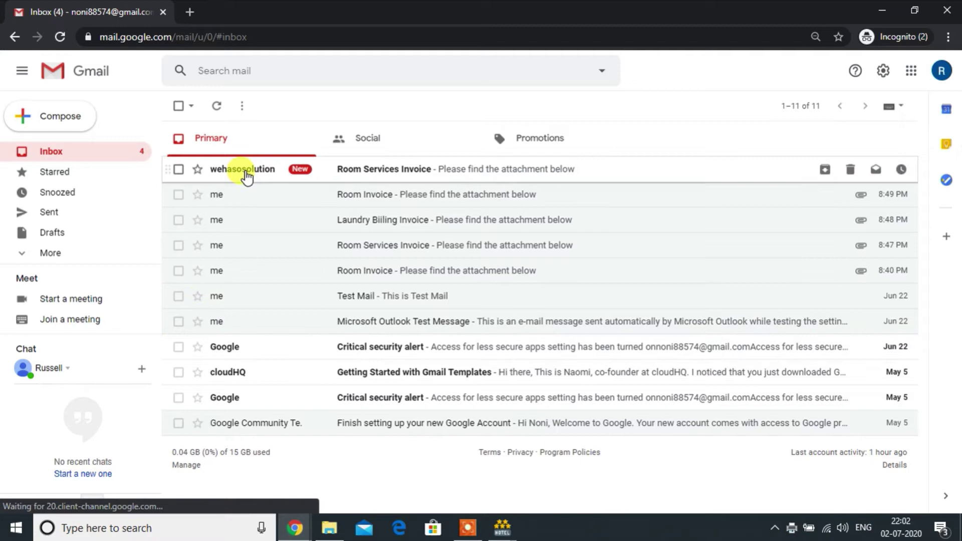
{"action": "left_click", "coordinate": [246, 175]}
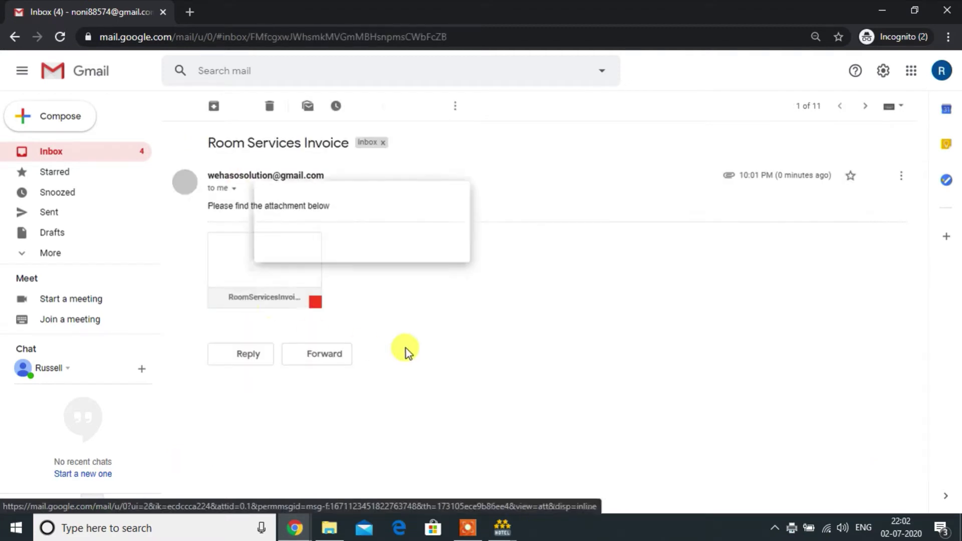
{"action": "left_click", "coordinate": [229, 261]}
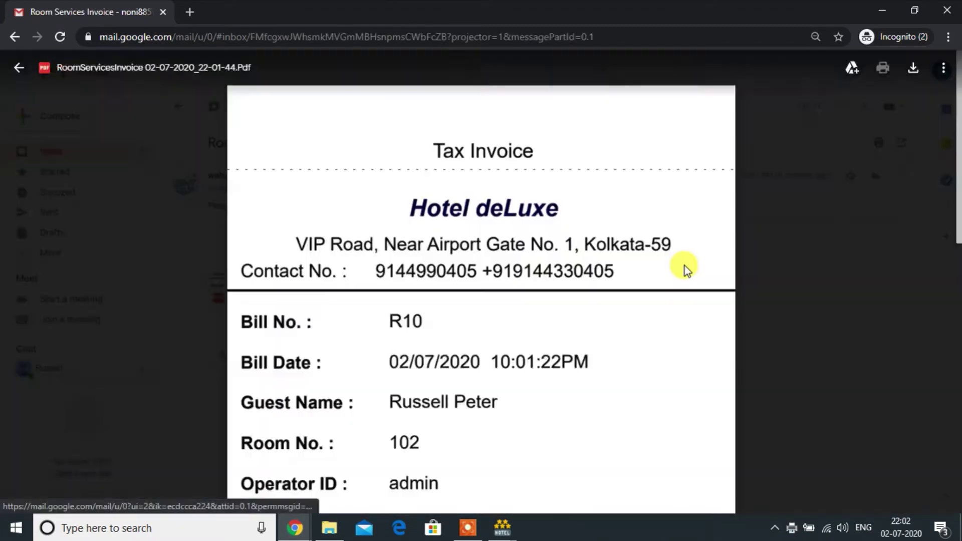
{"action": "scroll", "coordinate": [559, 327], "scroll_direction": "down", "scroll_amount": 8}
{"action": "scroll", "coordinate": [559, 326], "scroll_direction": "down", "scroll_amount": 3}
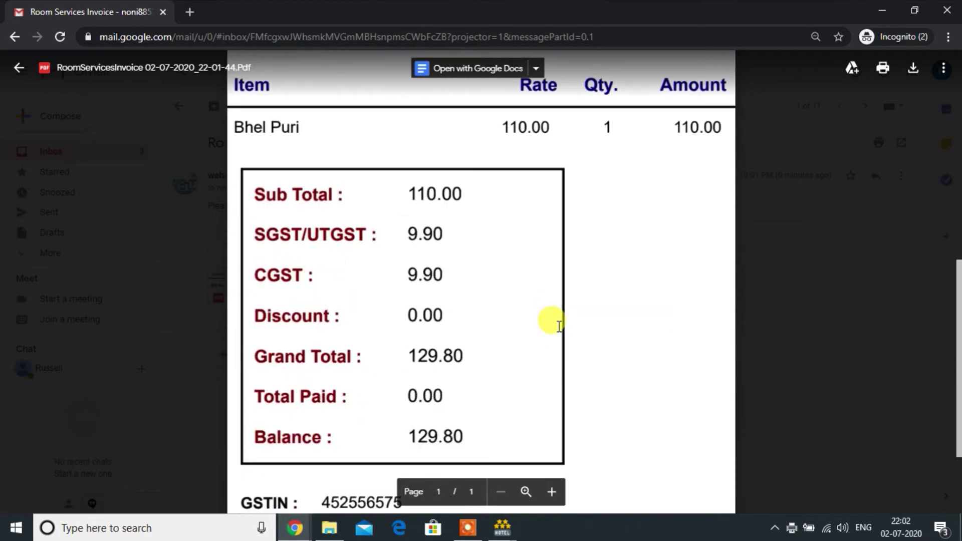
{"action": "scroll", "coordinate": [558, 324], "scroll_direction": "up", "scroll_amount": 10}
{"action": "left_click", "coordinate": [819, 158]}
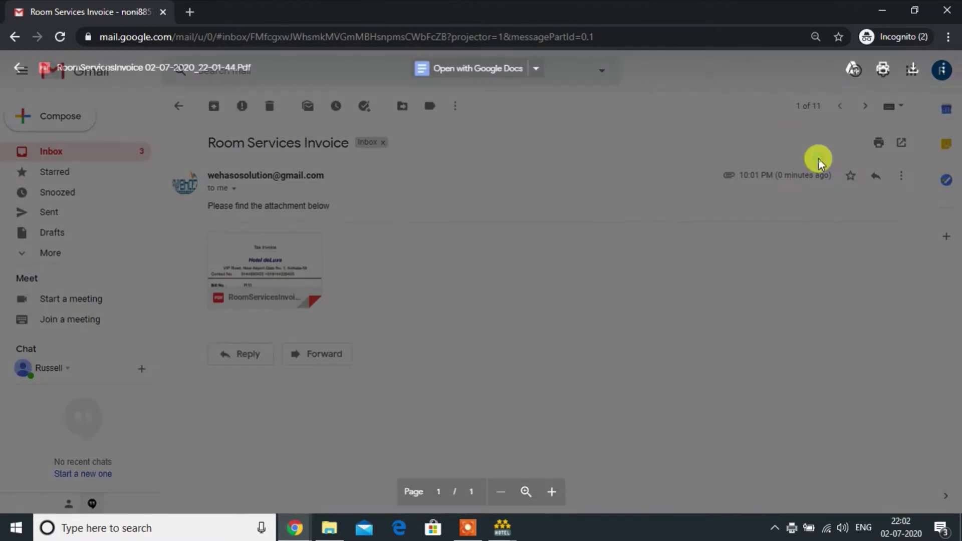
{"action": "left_click", "coordinate": [69, 160]}
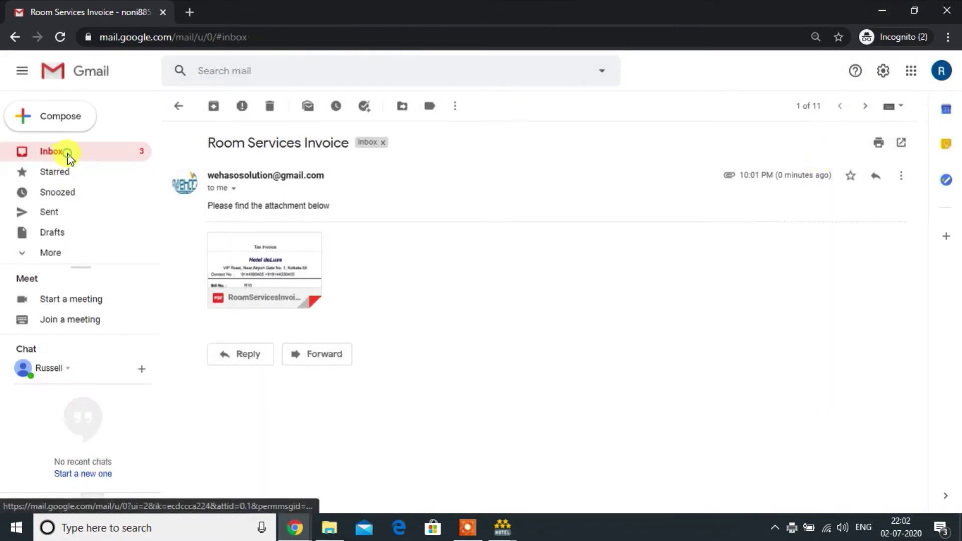
Step: Close Room Services billing and open a Laundry Billing form for the room 102 guest
{"action": "left_click", "coordinate": [880, 12]}
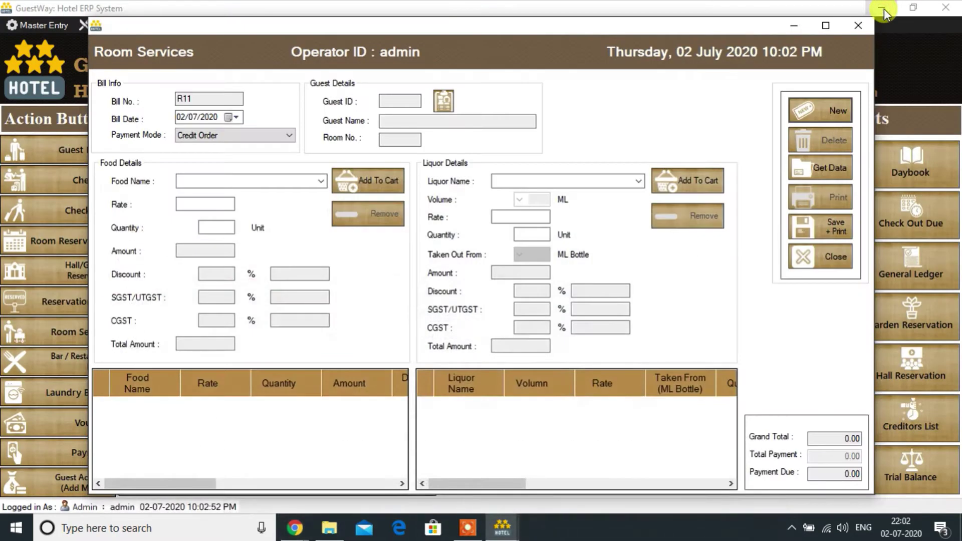
{"action": "left_click", "coordinate": [818, 266]}
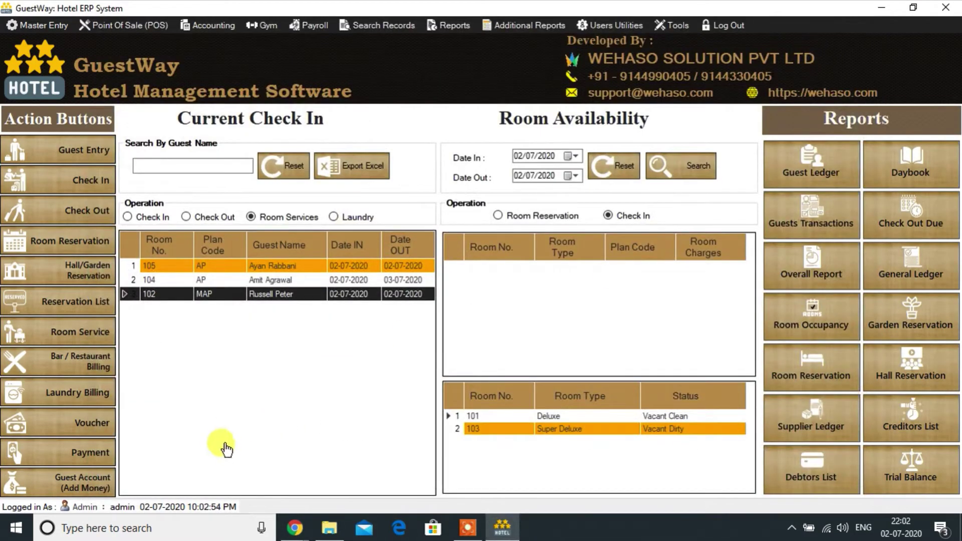
{"action": "left_click", "coordinate": [289, 175]}
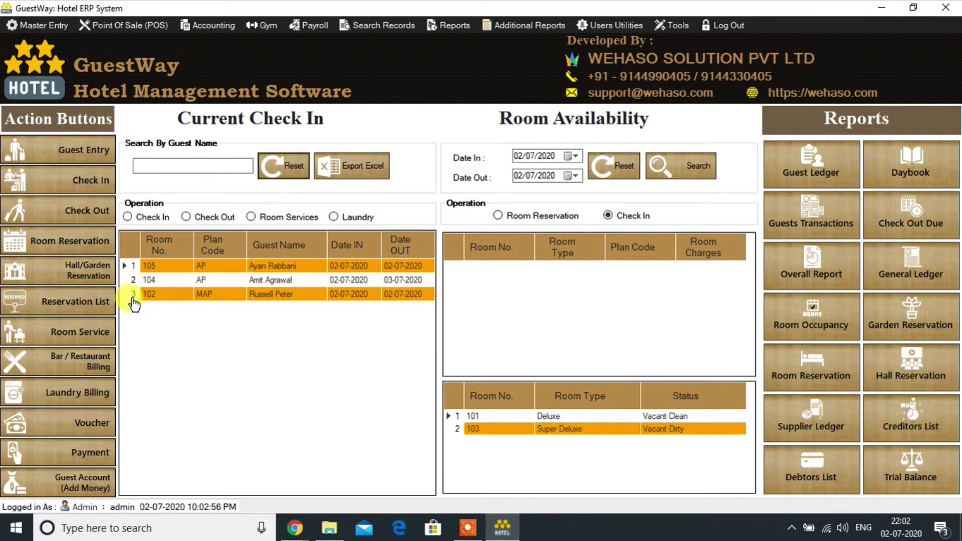
{"action": "left_click", "coordinate": [134, 296]}
{"action": "left_click", "coordinate": [518, 313]}
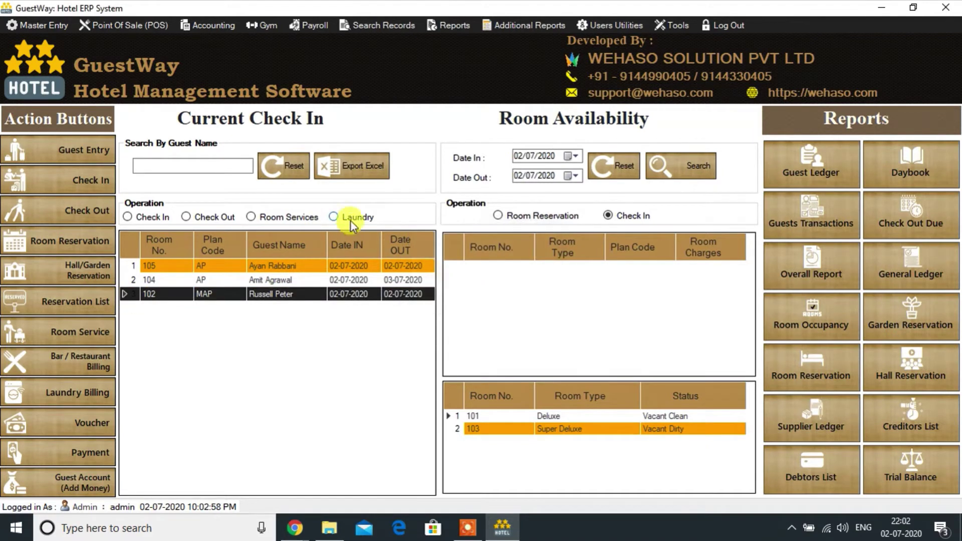
{"action": "left_click", "coordinate": [334, 219]}
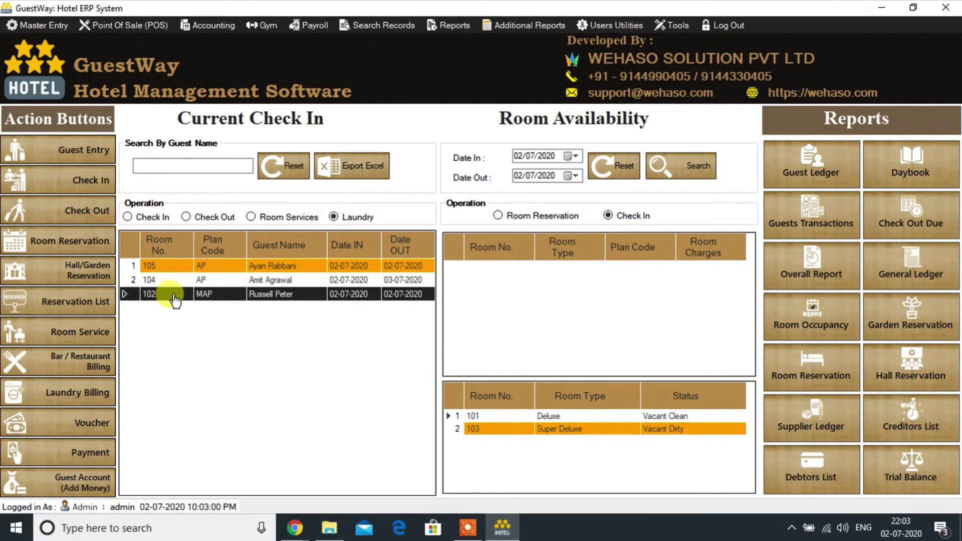
{"action": "double_click", "coordinate": [131, 295]}
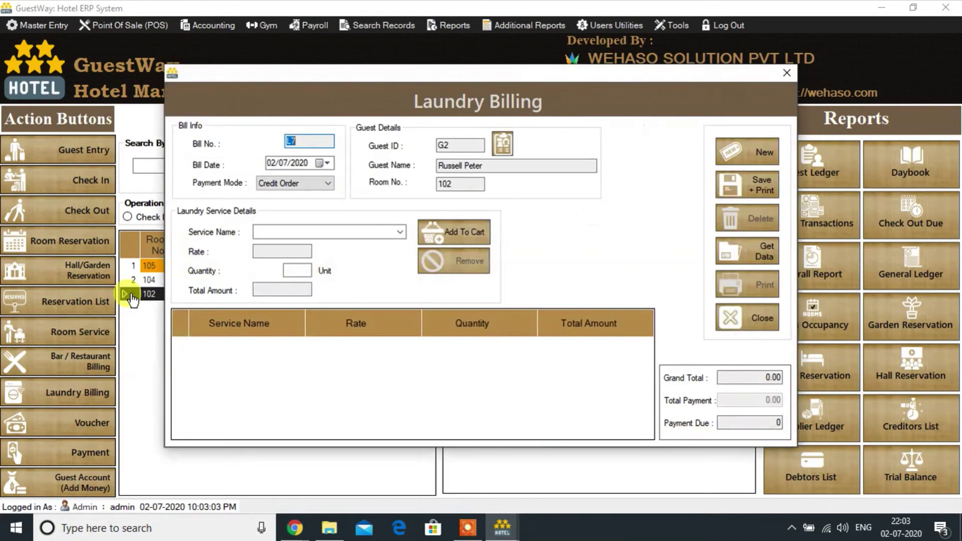
Step: Add one Washing (15) and one Dry Clean (55) to the room 102 laundry bill
{"action": "left_click", "coordinate": [401, 231]}
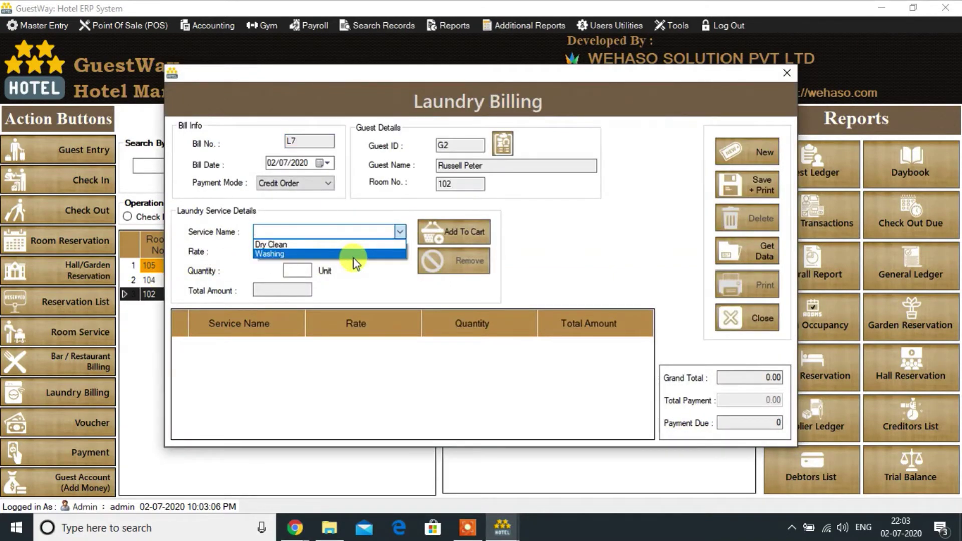
{"action": "left_click", "coordinate": [352, 256]}
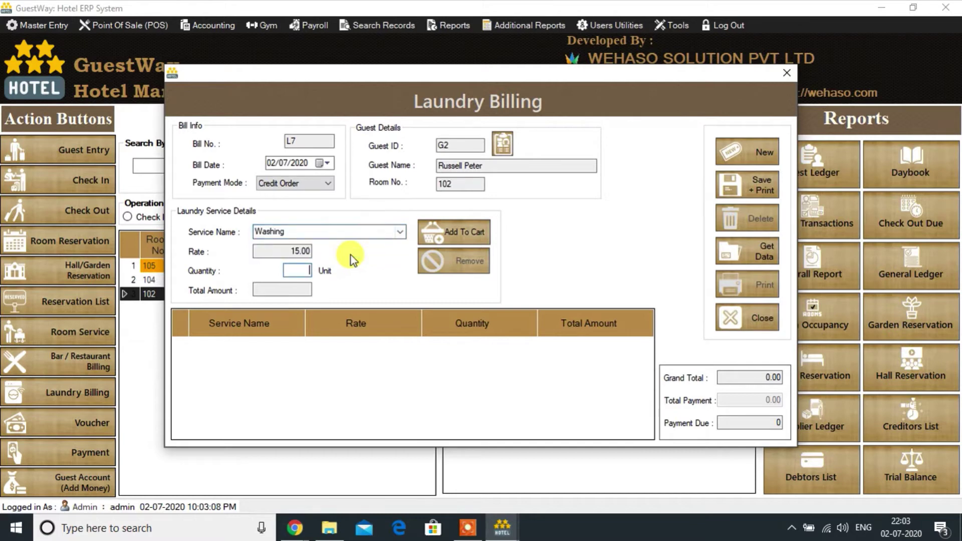
{"action": "type", "text": "1"}
{"action": "left_click", "coordinate": [437, 230]}
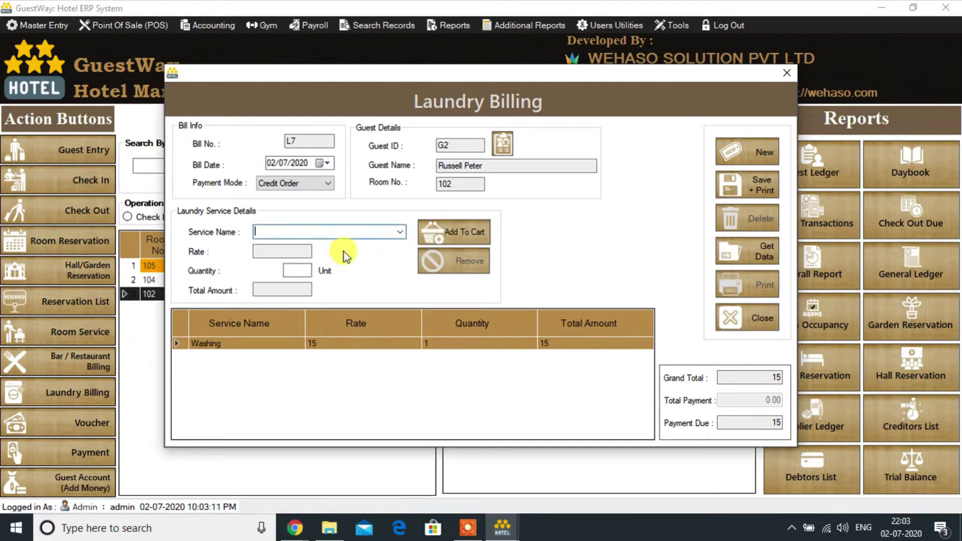
{"action": "left_click", "coordinate": [400, 232]}
{"action": "left_click", "coordinate": [365, 242]}
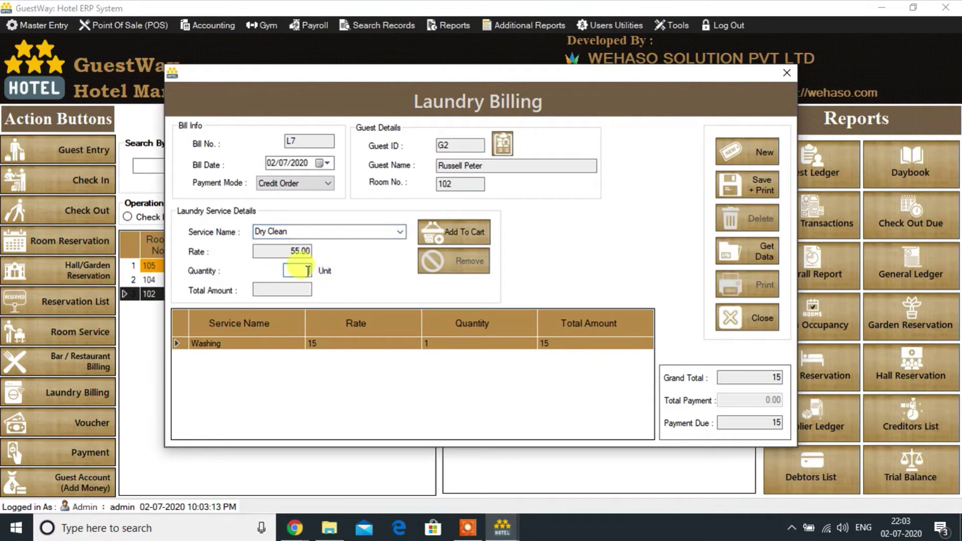
{"action": "left_click", "coordinate": [443, 243]}
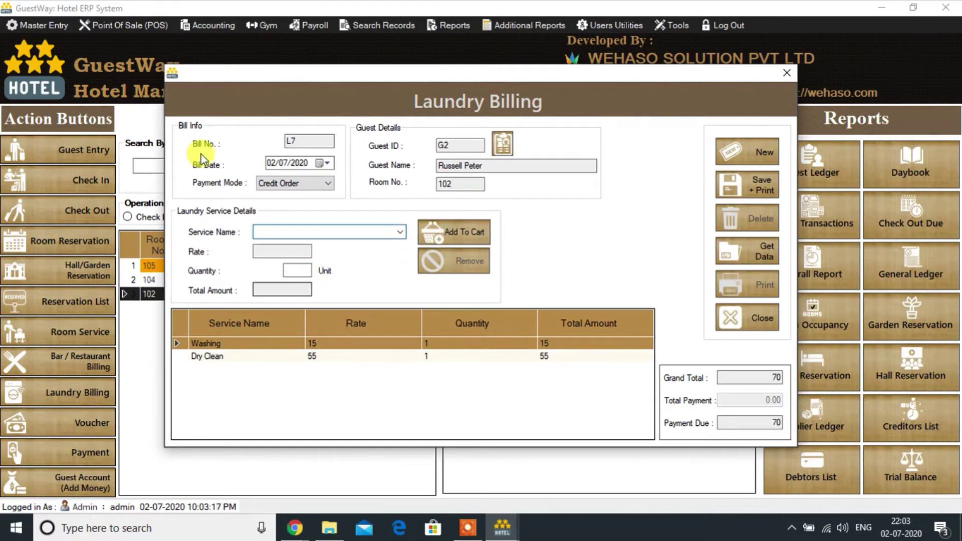
Step: Keep Credit Order as payment mode and save laundry bill L7 totalling 70
{"action": "left_click", "coordinate": [262, 184]}
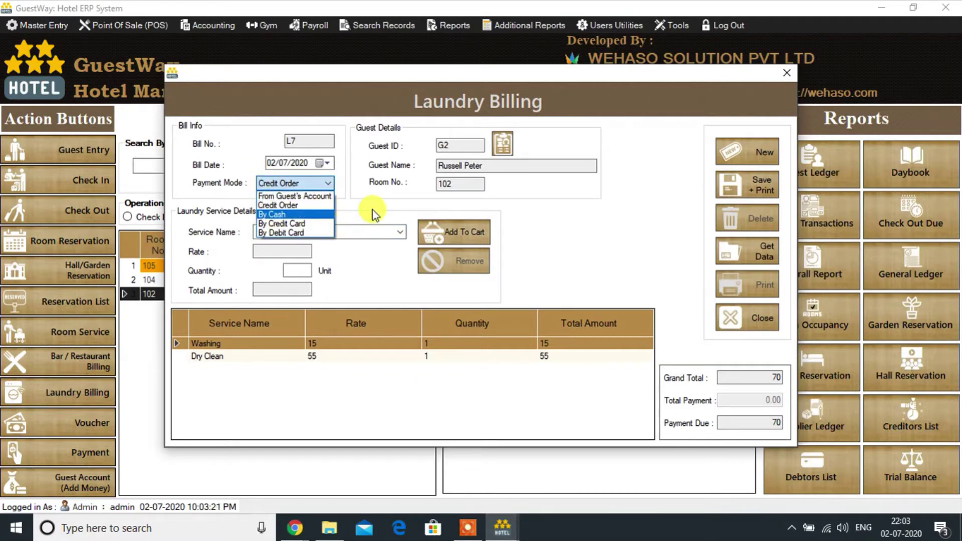
{"action": "left_click", "coordinate": [327, 205]}
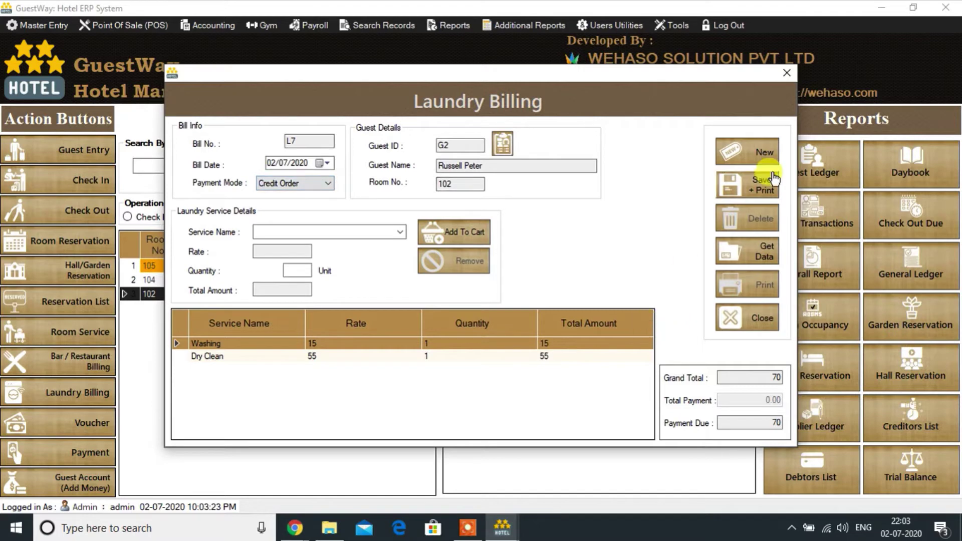
{"action": "left_click", "coordinate": [759, 187]}
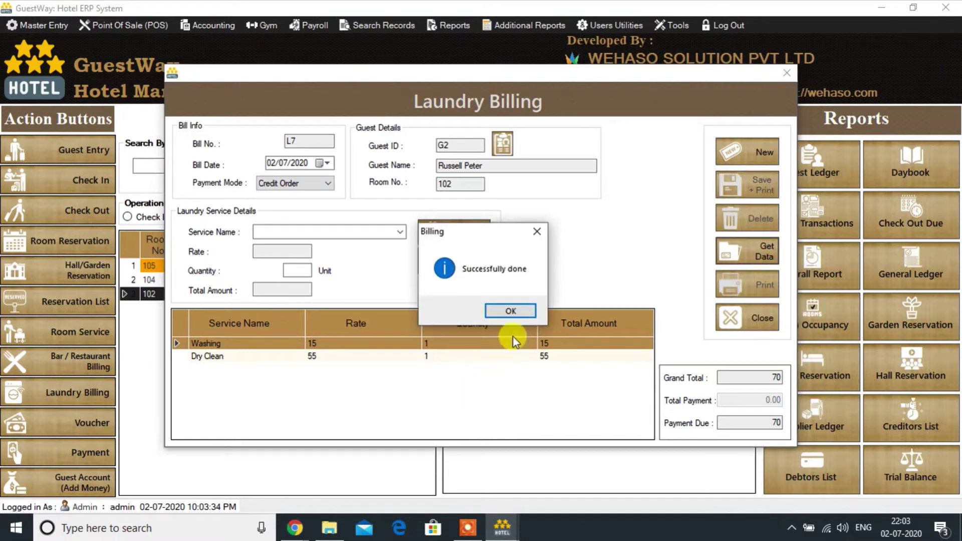
Step: Acknowledge the save, review the L7 laundry tax invoice showing 70.00 due, and close it
{"action": "left_click", "coordinate": [511, 310]}
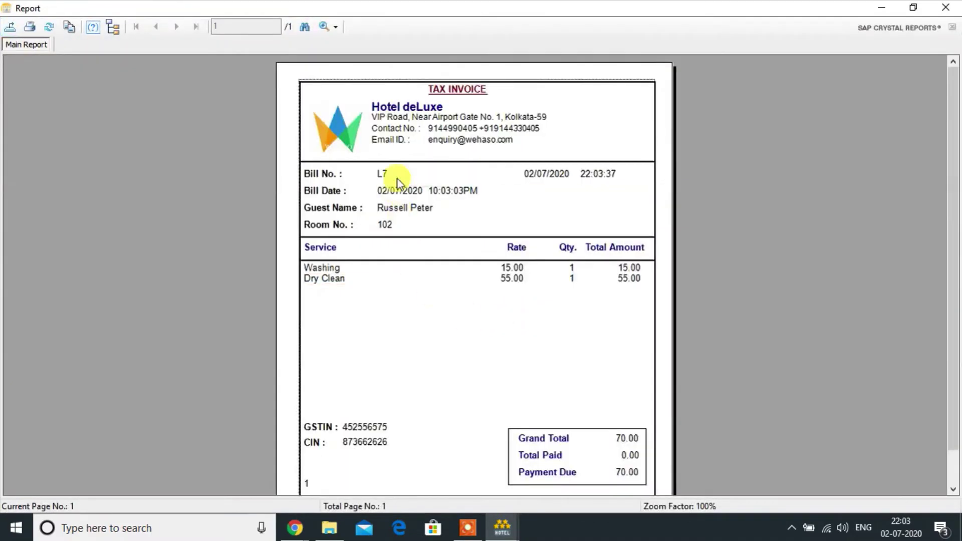
{"action": "scroll", "coordinate": [576, 383], "scroll_direction": "down", "scroll_amount": 2}
{"action": "scroll", "coordinate": [576, 383], "scroll_direction": "up", "scroll_amount": 2}
{"action": "scroll", "coordinate": [576, 383], "scroll_direction": "down", "scroll_amount": 2}
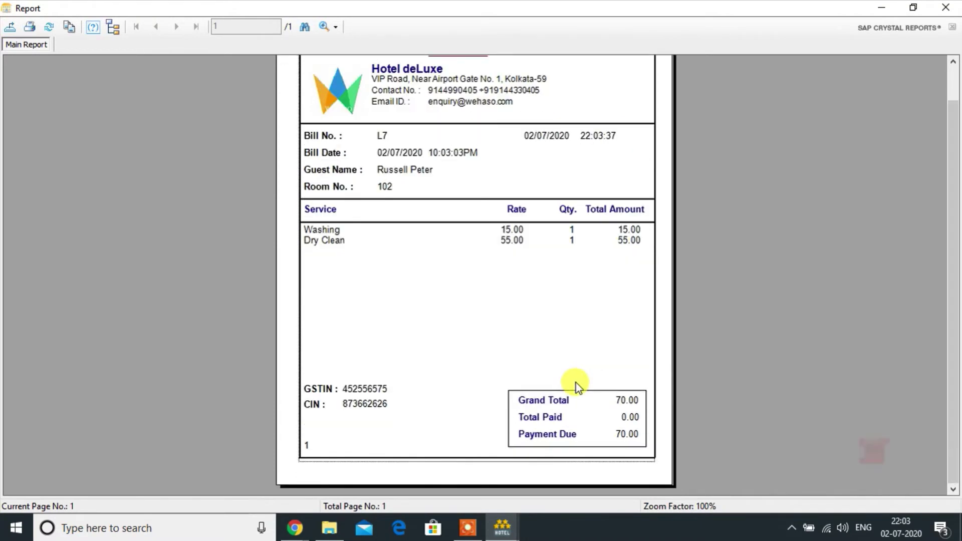
{"action": "scroll", "coordinate": [576, 383], "scroll_direction": "up", "scroll_amount": 2}
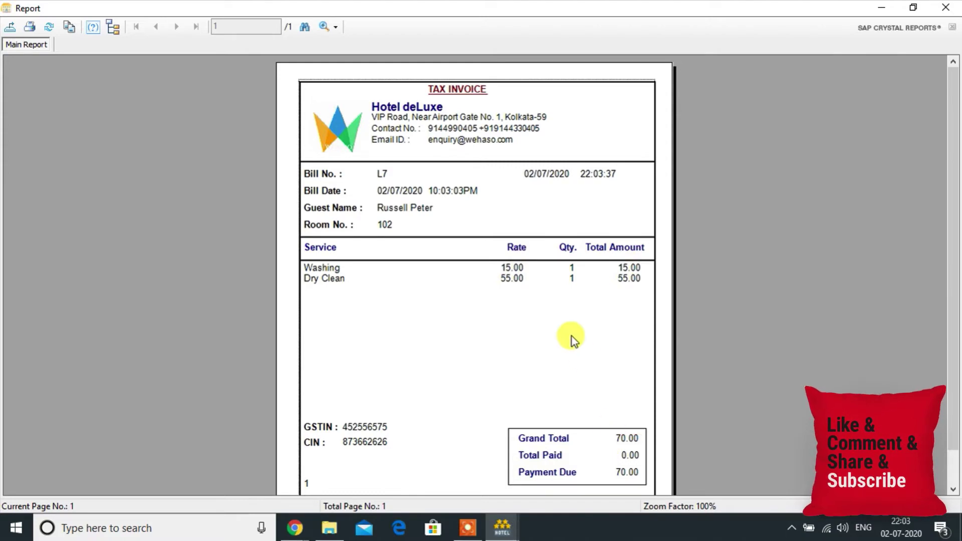
{"action": "scroll", "coordinate": [575, 341], "scroll_direction": "down", "scroll_amount": 2}
{"action": "key", "text": "alt+F4"}
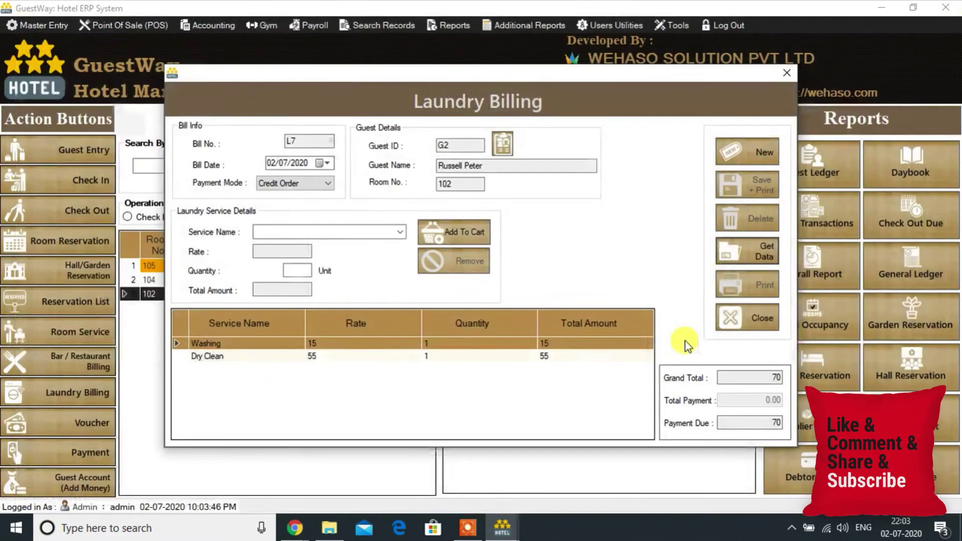
Step: Open room 102's Check Out form and add a 2572 cash payment, clearing the 3572 total
{"action": "left_click", "coordinate": [760, 318]}
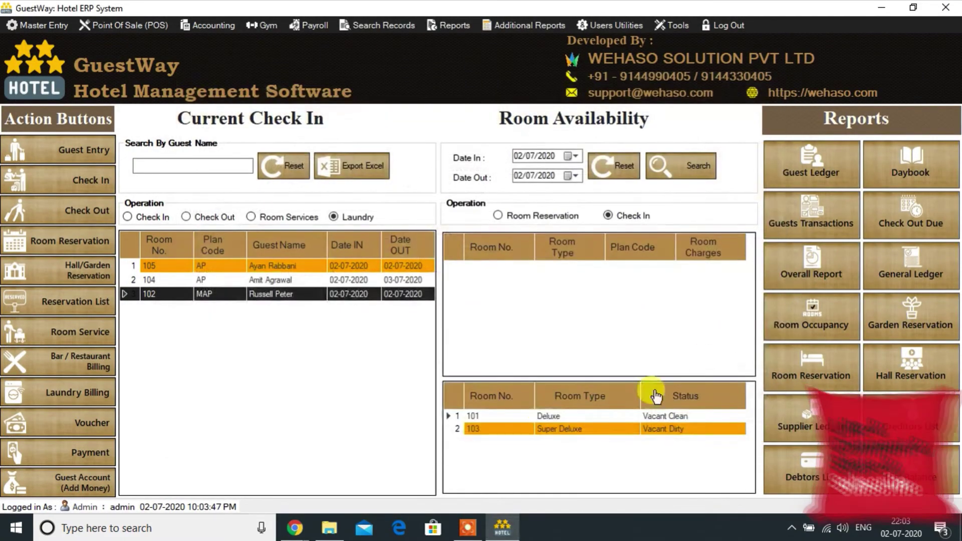
{"action": "left_click", "coordinate": [279, 173]}
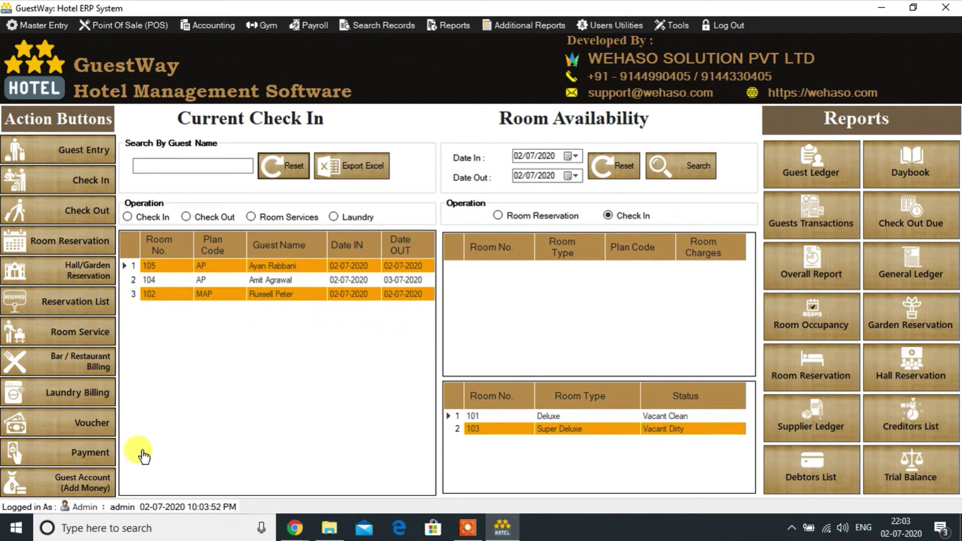
{"action": "left_click", "coordinate": [185, 216]}
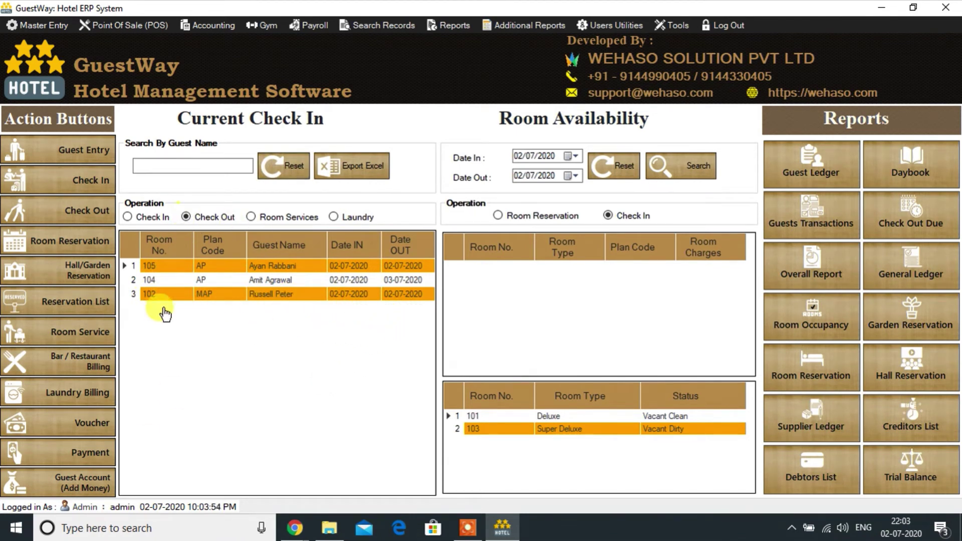
{"action": "double_click", "coordinate": [136, 297]}
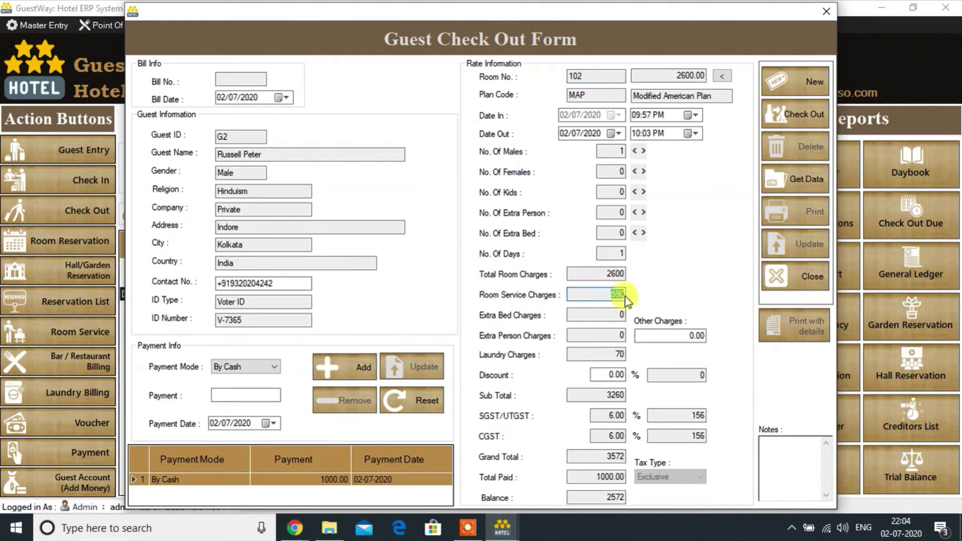
{"action": "left_click", "coordinate": [626, 354]}
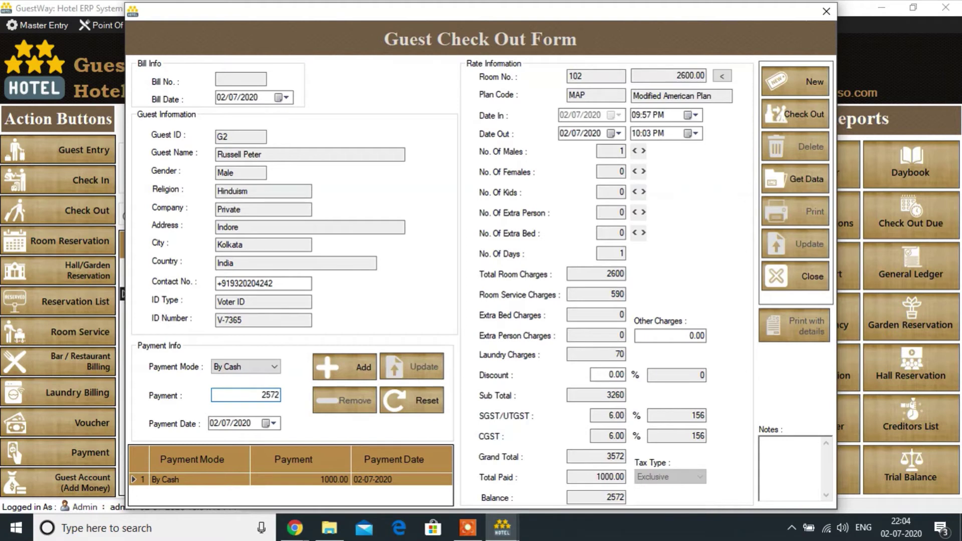
{"action": "left_click", "coordinate": [345, 367]}
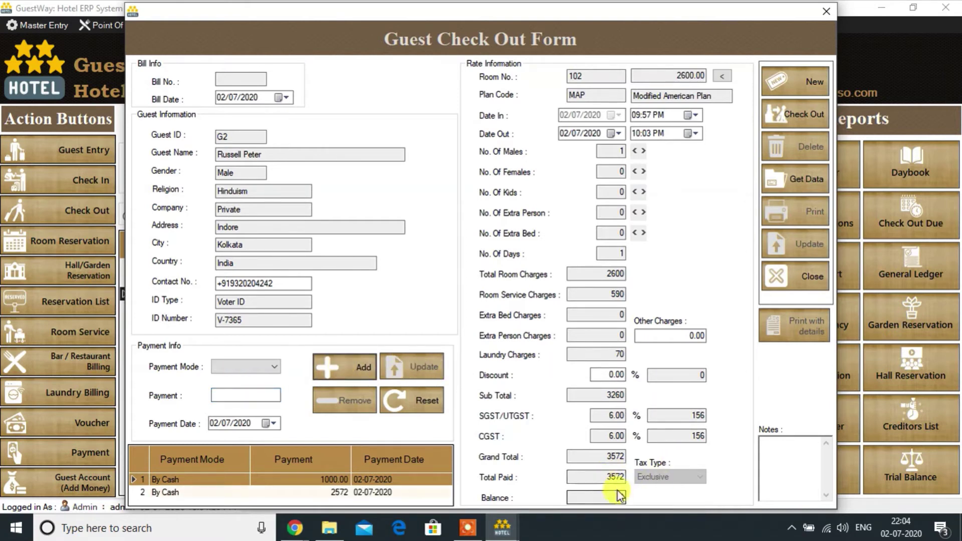
Step: Check out room 102 and scroll through tax invoice B22: 3,572.00 paid, 0.00 balance
{"action": "left_click", "coordinate": [797, 122]}
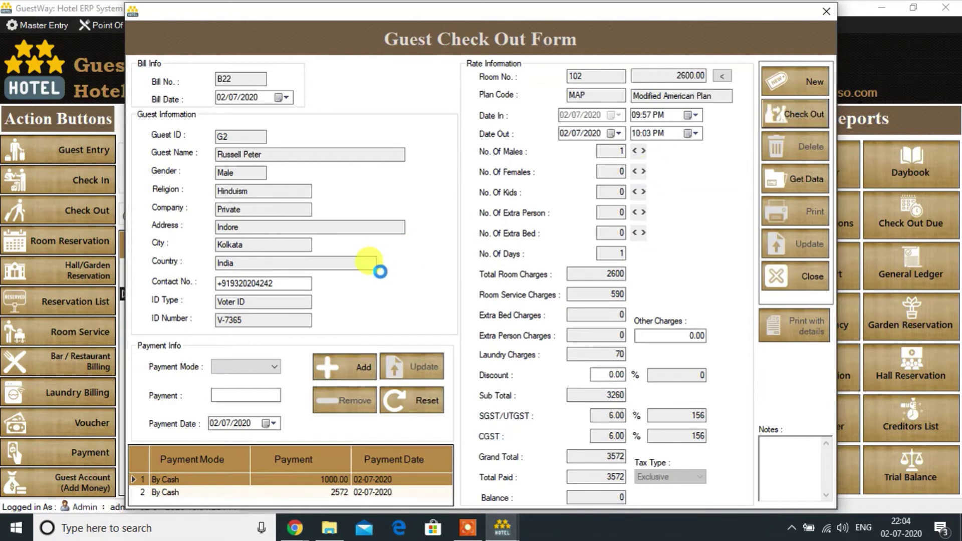
{"action": "left_click", "coordinate": [525, 311]}
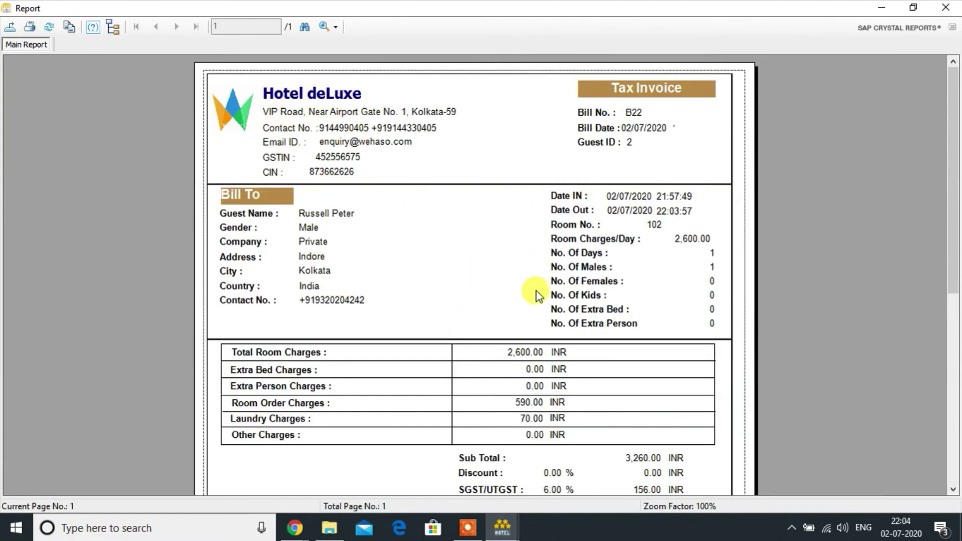
{"action": "scroll", "coordinate": [537, 290], "scroll_direction": "down", "scroll_amount": 3}
{"action": "scroll", "coordinate": [298, 350], "scroll_direction": "down", "scroll_amount": 3}
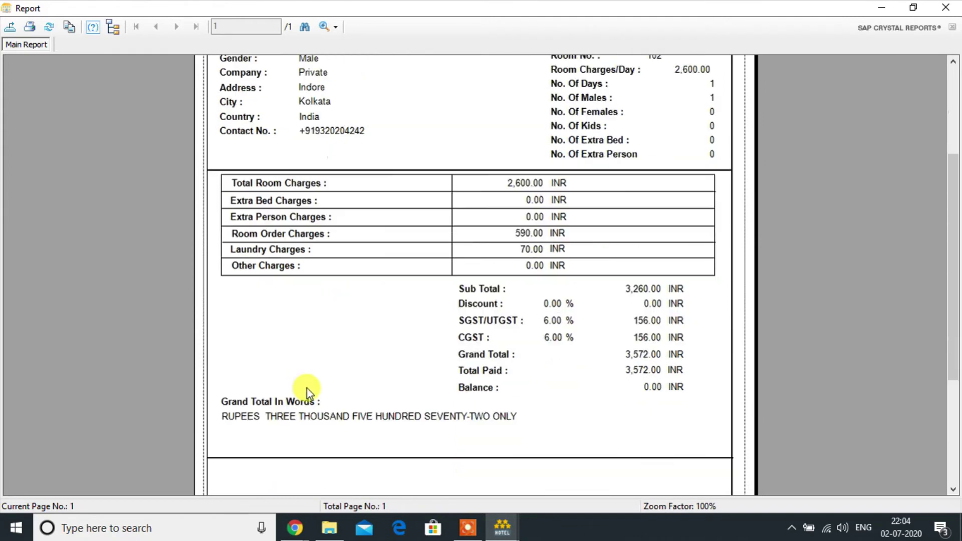
{"action": "scroll", "coordinate": [451, 434], "scroll_direction": "down", "scroll_amount": 7}
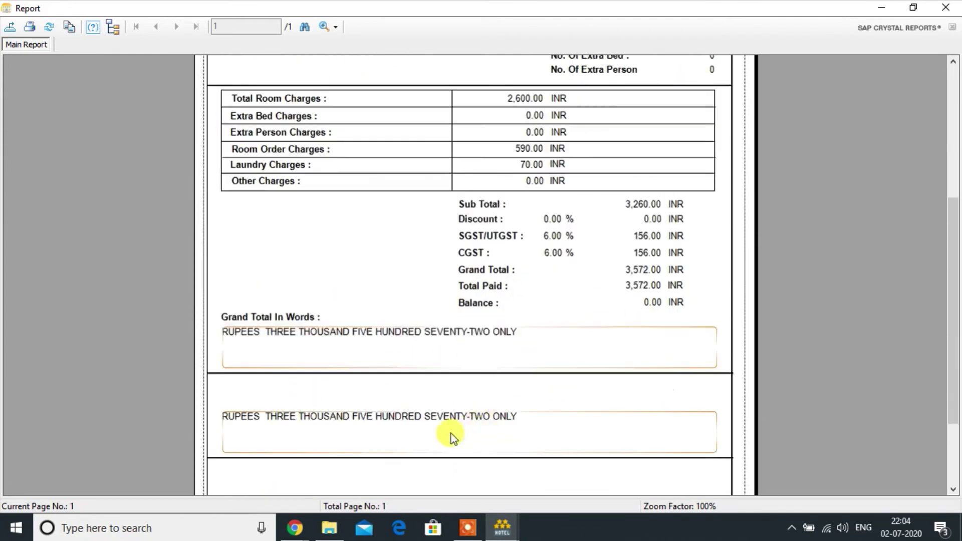
{"action": "scroll", "coordinate": [450, 434], "scroll_direction": "up", "scroll_amount": 13}
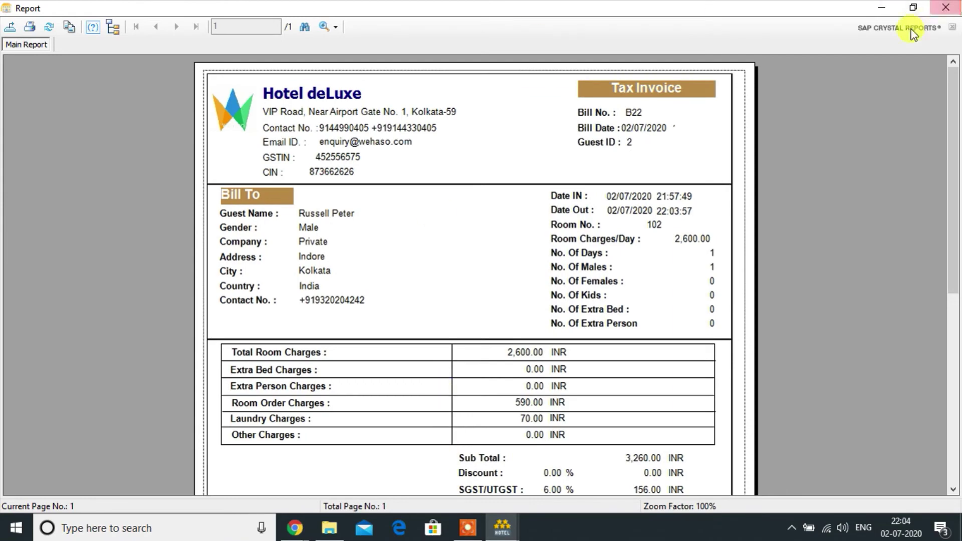
Step: Replace the plain invoice preview with the detailed tax invoice and review page 1 with bills R10 and R9
{"action": "left_click", "coordinate": [945, 7]}
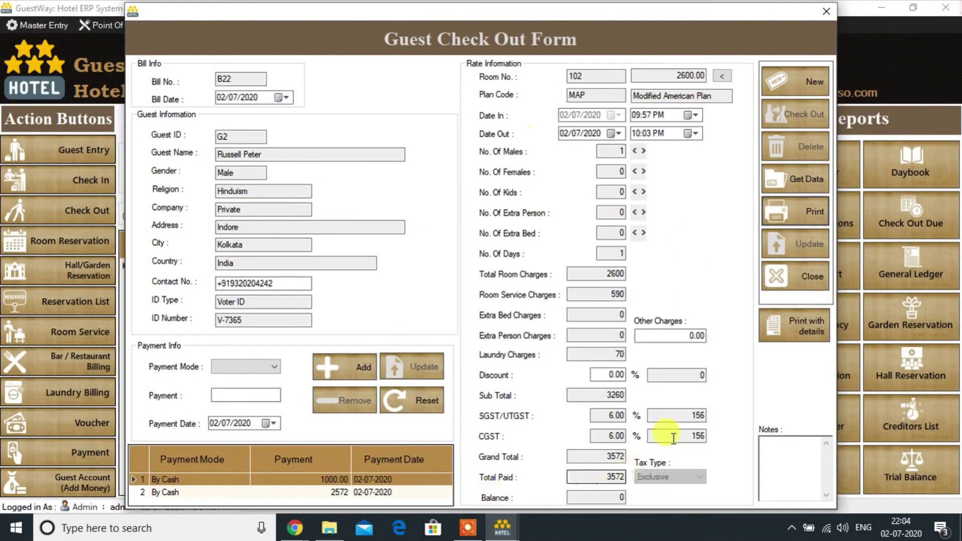
{"action": "left_click", "coordinate": [793, 339]}
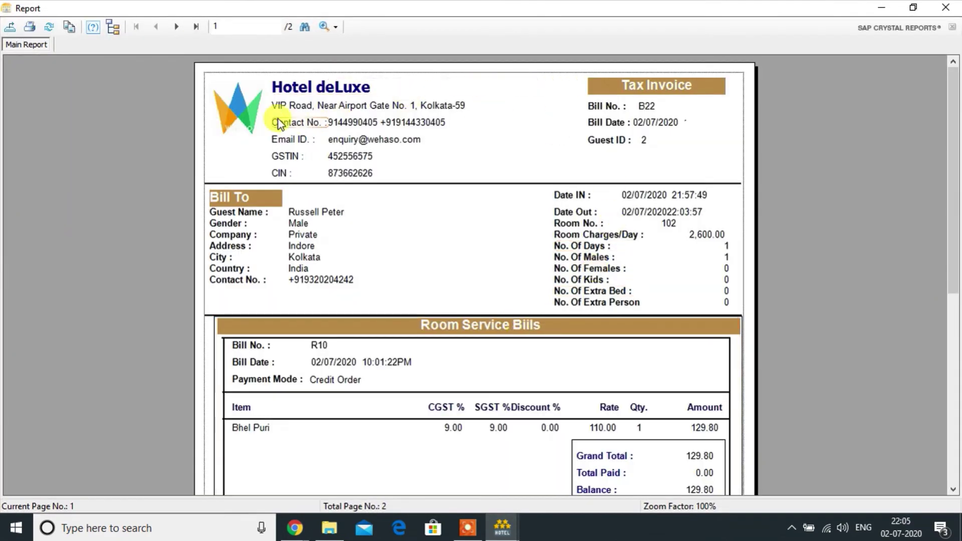
{"action": "scroll", "coordinate": [443, 302], "scroll_direction": "down", "scroll_amount": 3}
{"action": "scroll", "coordinate": [449, 247], "scroll_direction": "down", "scroll_amount": 3}
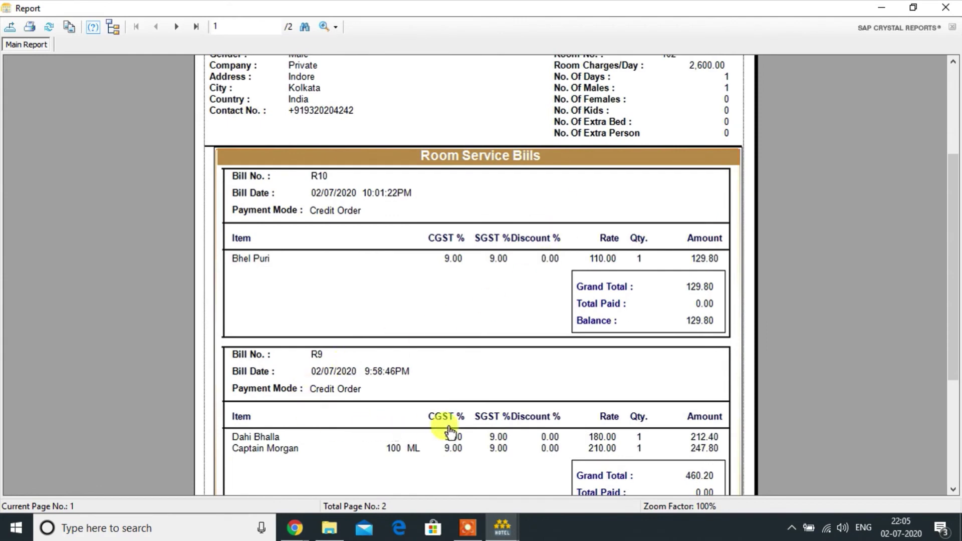
{"action": "scroll", "coordinate": [329, 292], "scroll_direction": "down", "scroll_amount": 3}
{"action": "scroll", "coordinate": [522, 383], "scroll_direction": "down", "scroll_amount": 3}
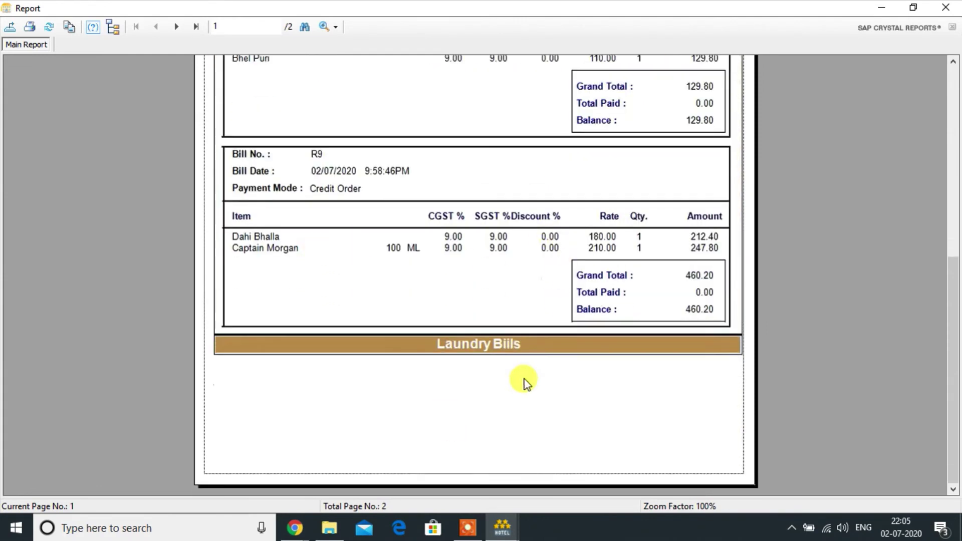
Step: Review invoice page 2, listing laundry bill L7 (70.00) and room order charges of 590.00 INR
{"action": "left_click", "coordinate": [177, 28]}
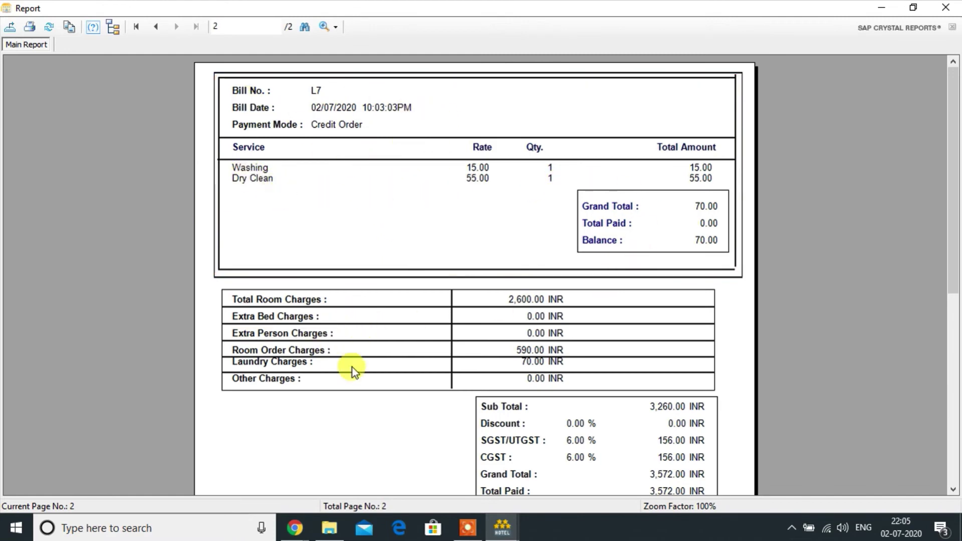
{"action": "scroll", "coordinate": [600, 423], "scroll_direction": "down", "scroll_amount": 3}
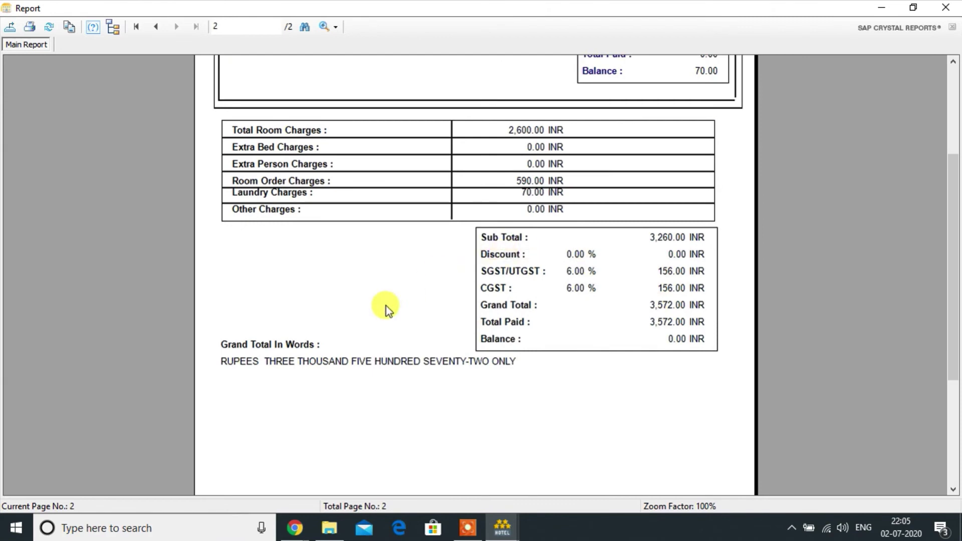
{"action": "scroll", "coordinate": [537, 434], "scroll_direction": "down", "scroll_amount": 4}
{"action": "scroll", "coordinate": [537, 435], "scroll_direction": "up", "scroll_amount": 7}
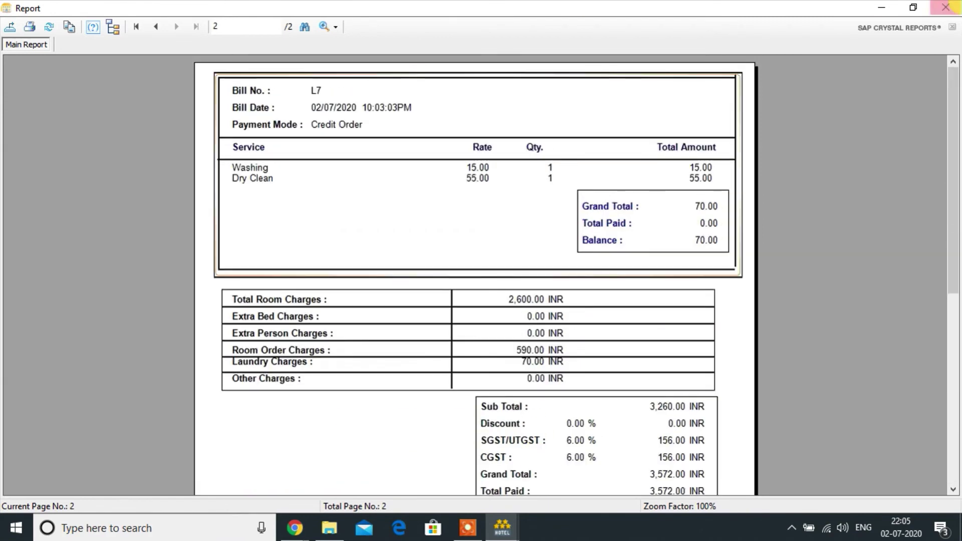
Step: Close the detailed invoice preview and the Guest Check Out Form to return to the dashboard
{"action": "left_click", "coordinate": [946, 7]}
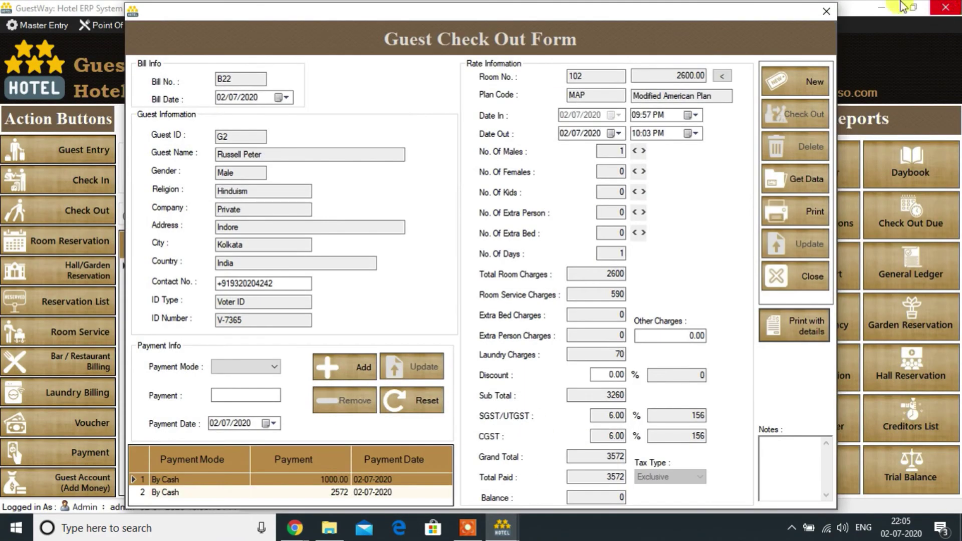
{"action": "left_click", "coordinate": [805, 288]}
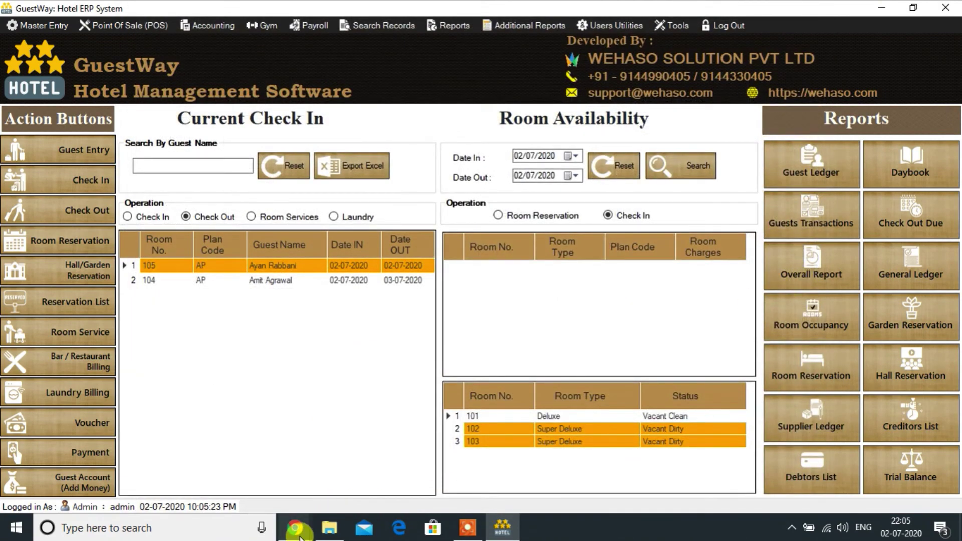